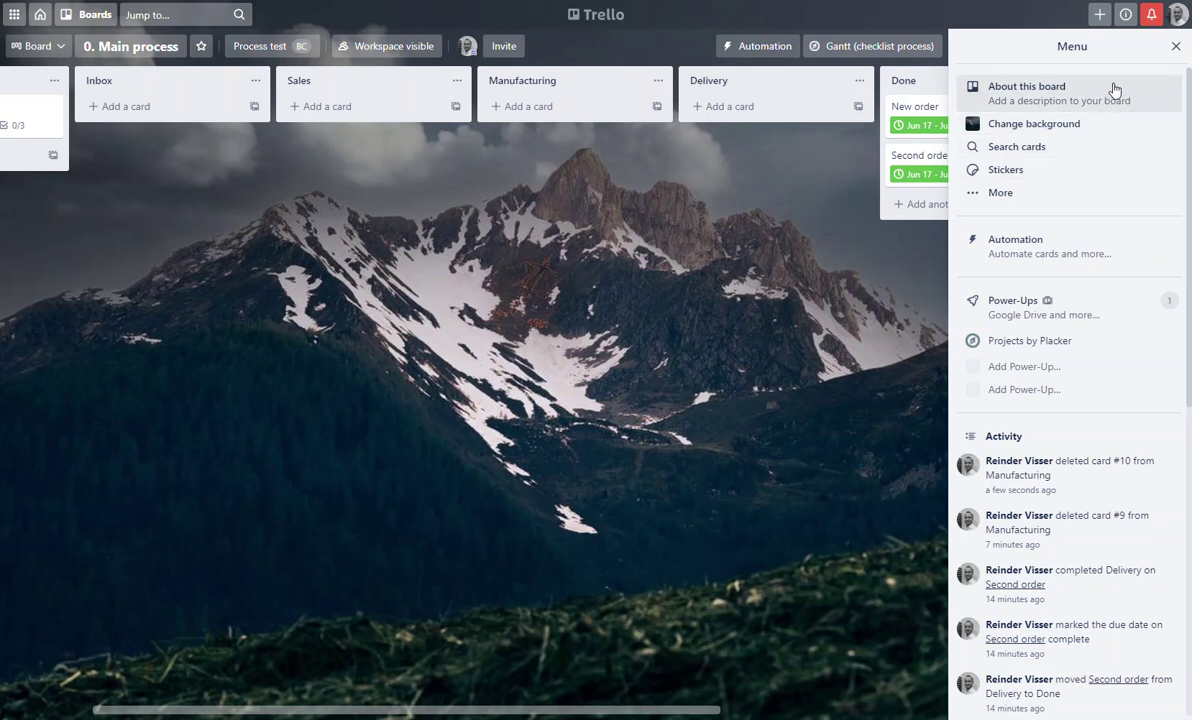
- Close the board menu and look over the lists on the Main process board
{"action": "left_click", "coordinate": [1176, 50]}
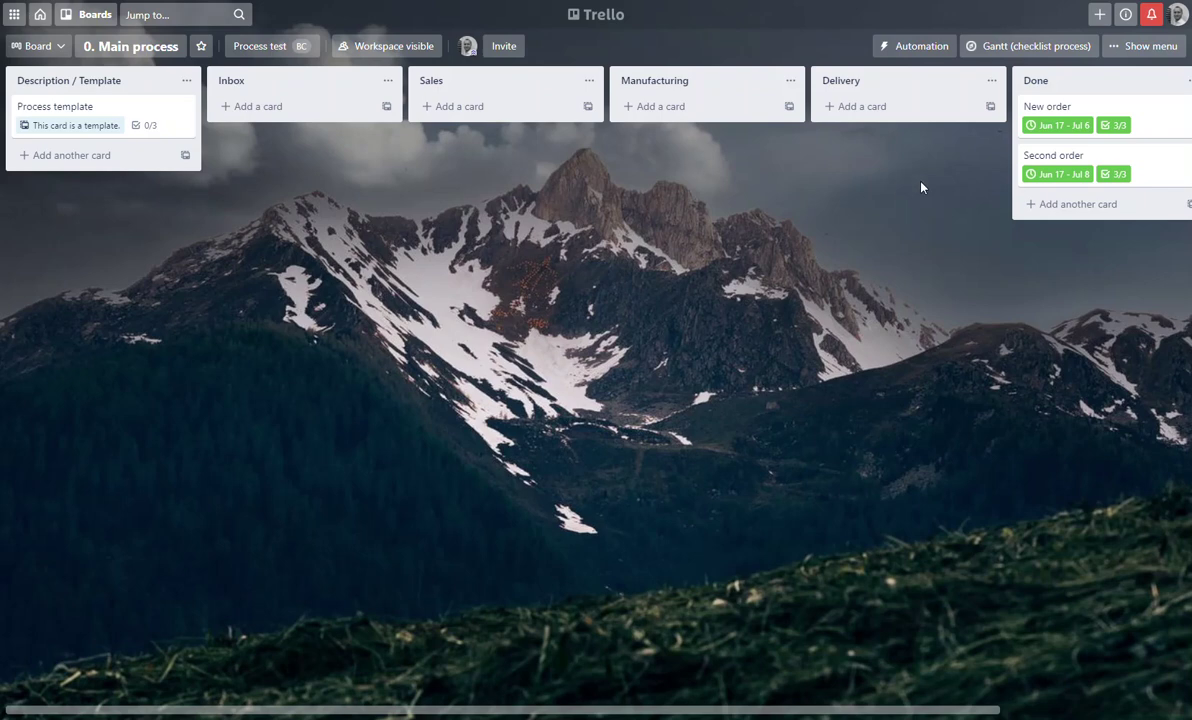
{"action": "left_click_drag", "start_coordinate": [920, 187], "coordinate": [866, 192]}
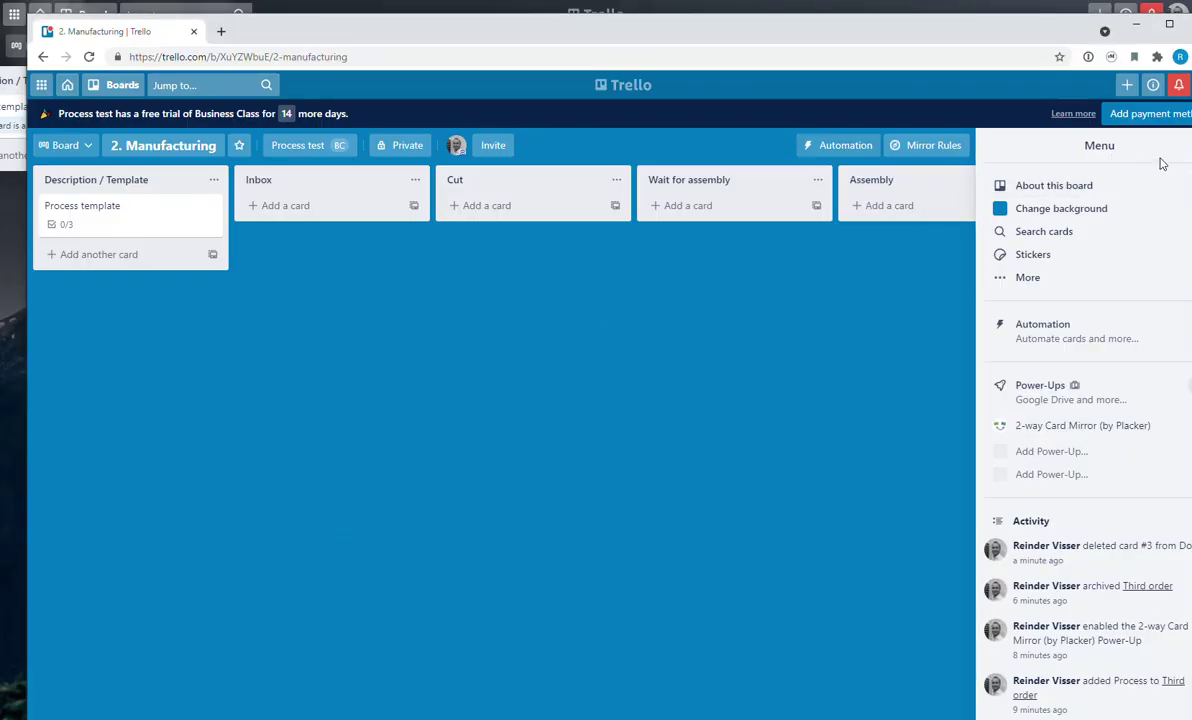
- Switch to the 2. Manufacturing board and examine its lists and the checklist on its Process template card
{"action": "left_click", "coordinate": [1103, 146]}
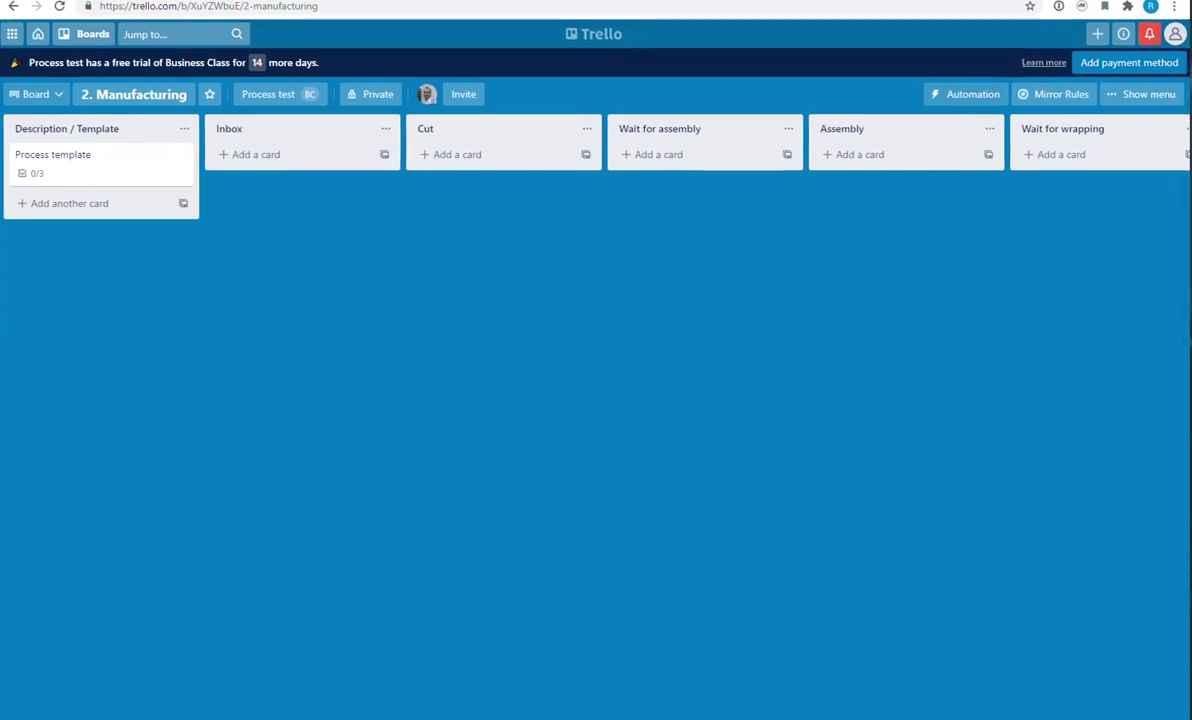
{"action": "scroll", "coordinate": [630, 283], "scroll_direction": "right", "scroll_amount": 2}
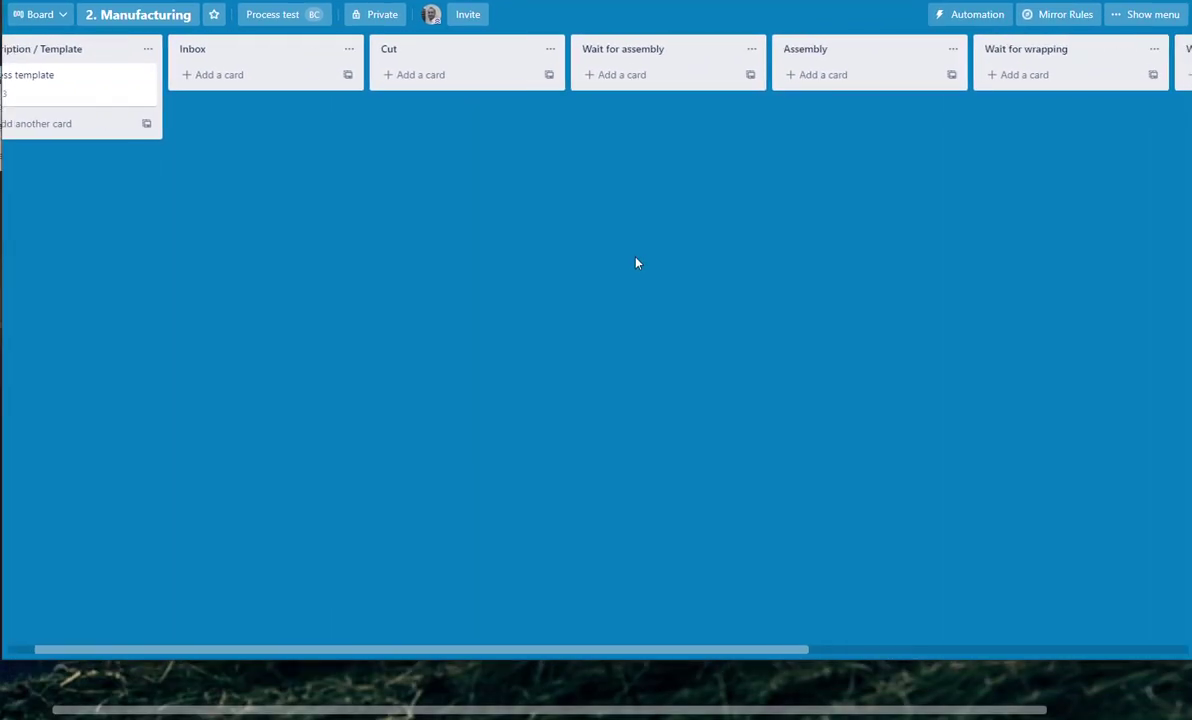
{"action": "scroll", "coordinate": [683, 282], "scroll_direction": "left", "scroll_amount": 2}
{"action": "left_click_drag", "start_coordinate": [769, 284], "coordinate": [577, 302]}
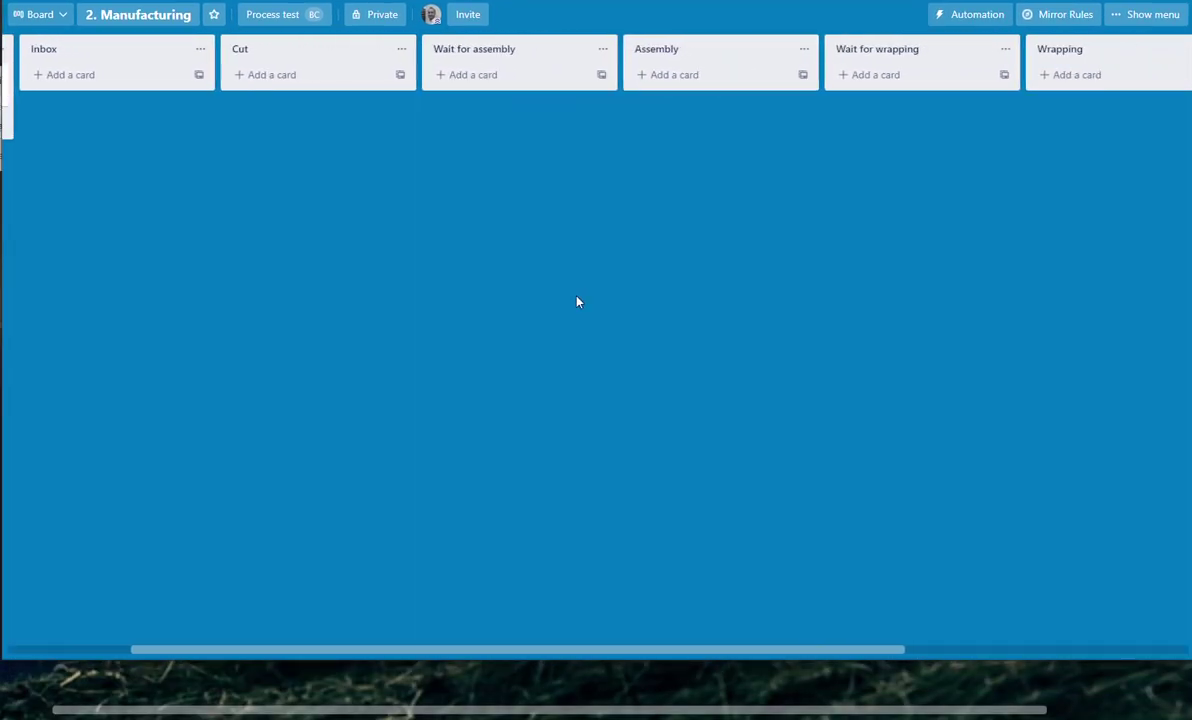
{"action": "scroll", "coordinate": [805, 240], "scroll_direction": "right", "scroll_amount": 2}
{"action": "scroll", "coordinate": [600, 315], "scroll_direction": "left", "scroll_amount": 3}
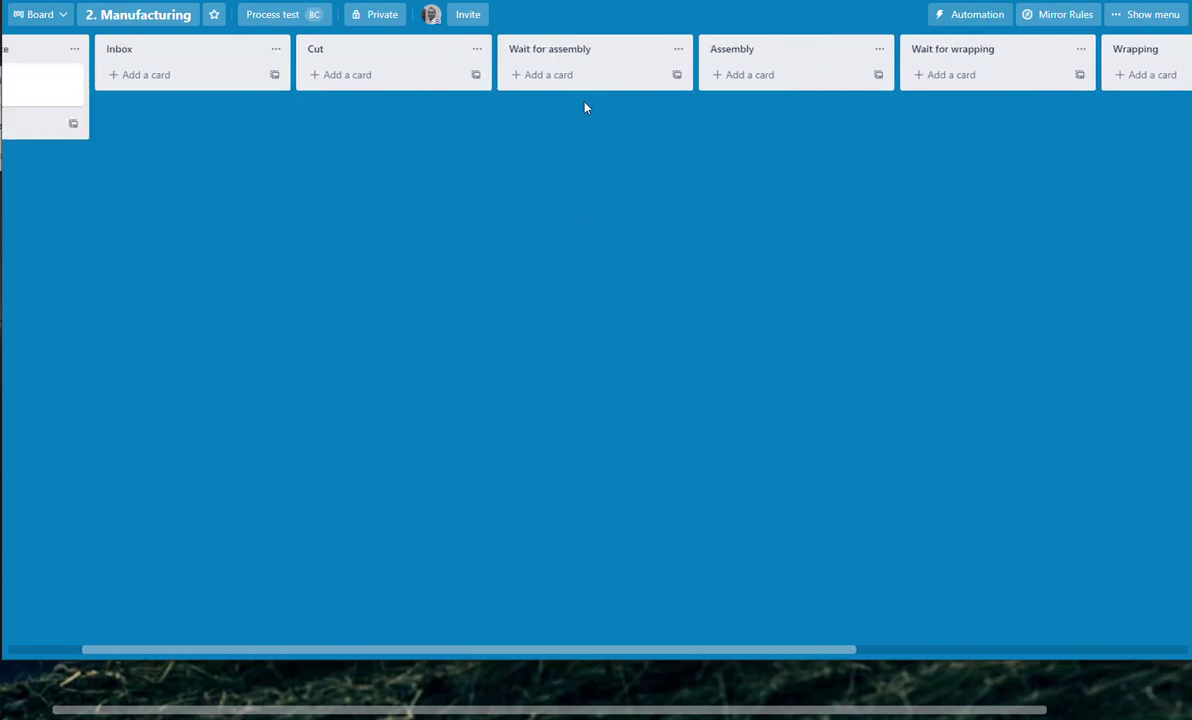
{"action": "left_click_drag", "start_coordinate": [636, 207], "coordinate": [505, 153]}
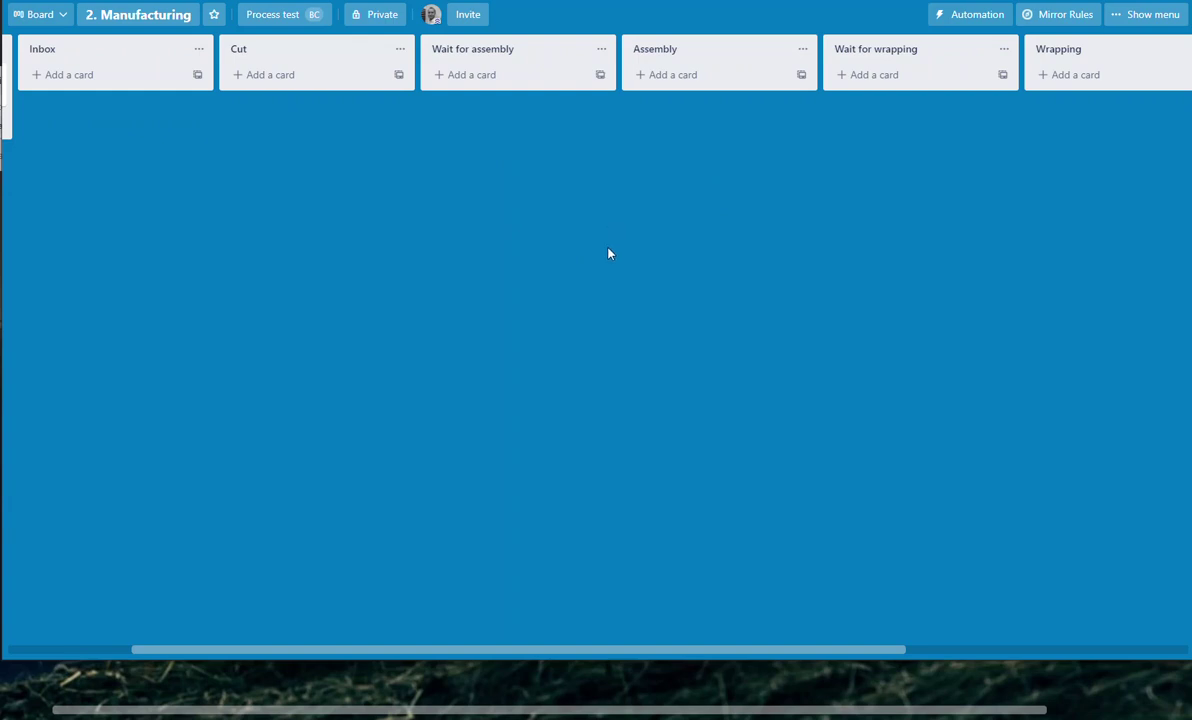
{"action": "left_click_drag", "start_coordinate": [608, 253], "coordinate": [804, 295]}
{"action": "scroll", "coordinate": [426, 311], "scroll_direction": "left", "scroll_amount": 2}
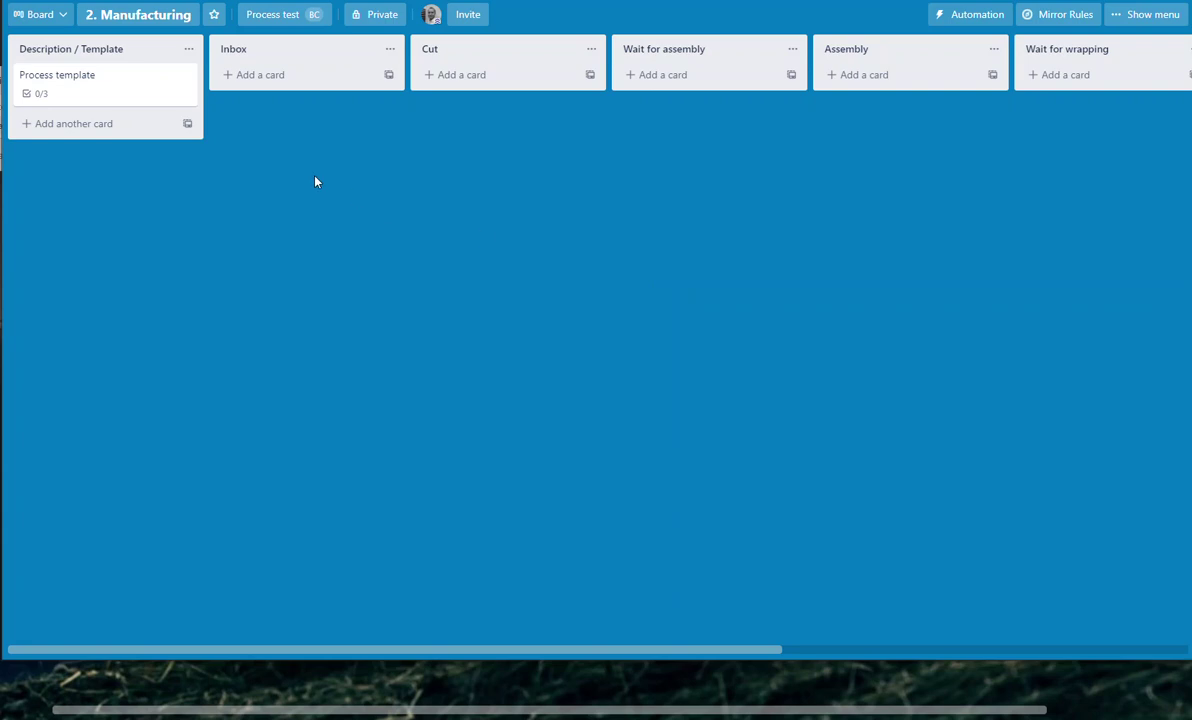
{"action": "left_click", "coordinate": [120, 96]}
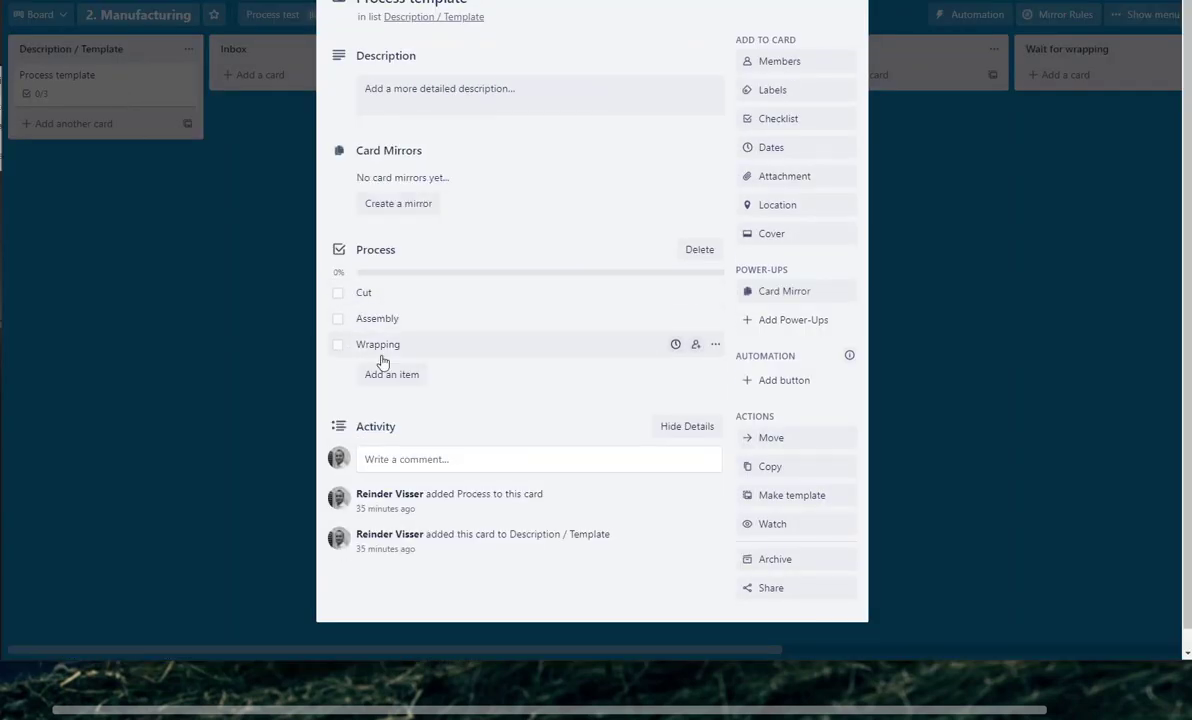
{"action": "left_click", "coordinate": [224, 380]}
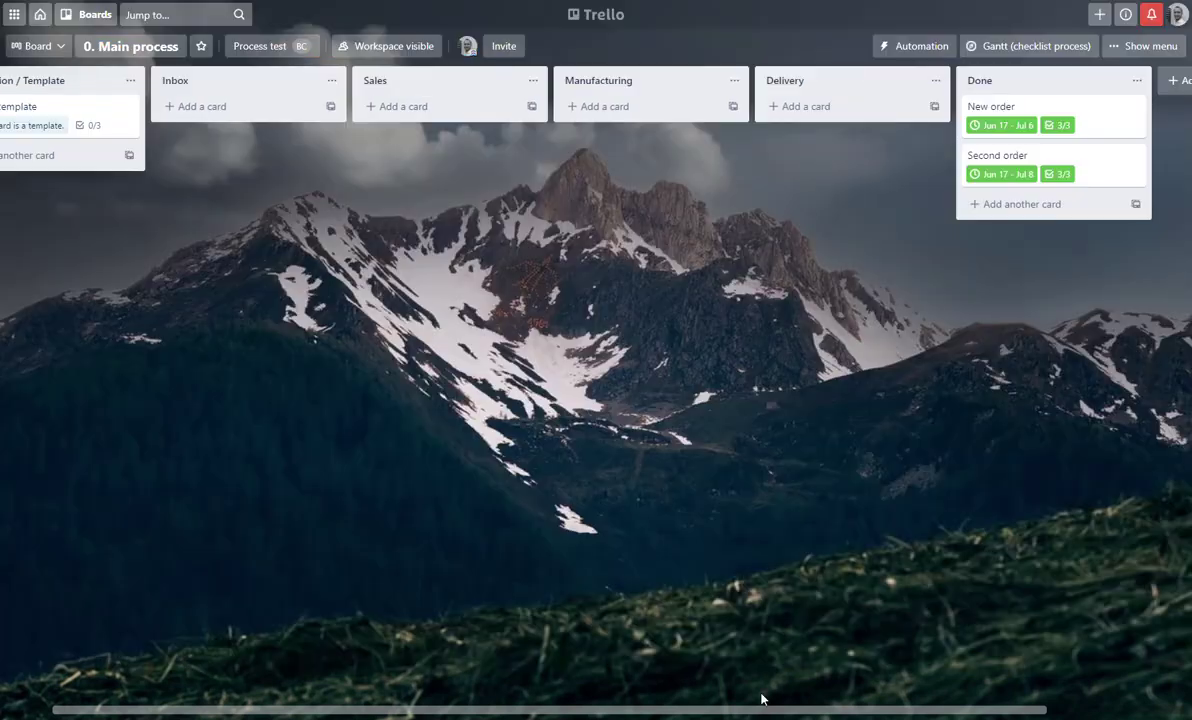
- On the Main process board, create a card named "Third order" in Inbox from Process template, keeping its checklist
{"action": "scroll", "coordinate": [520, 460], "scroll_direction": "left", "scroll_amount": 1}
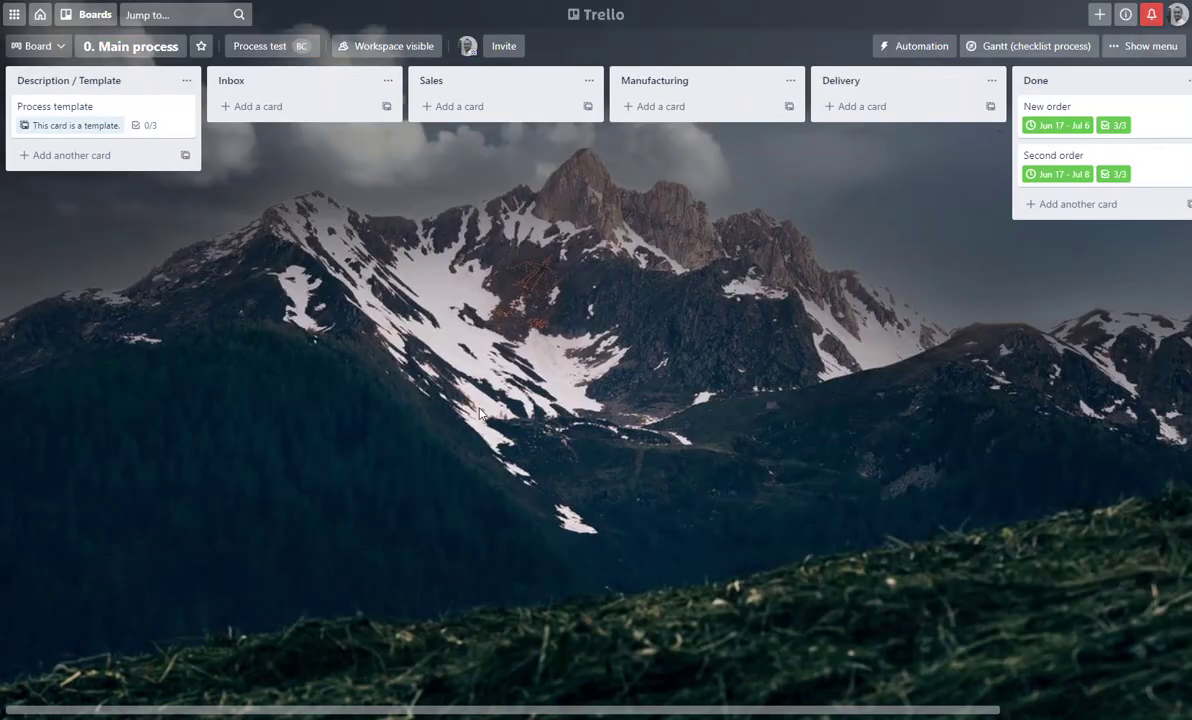
{"action": "left_click", "coordinate": [386, 106]}
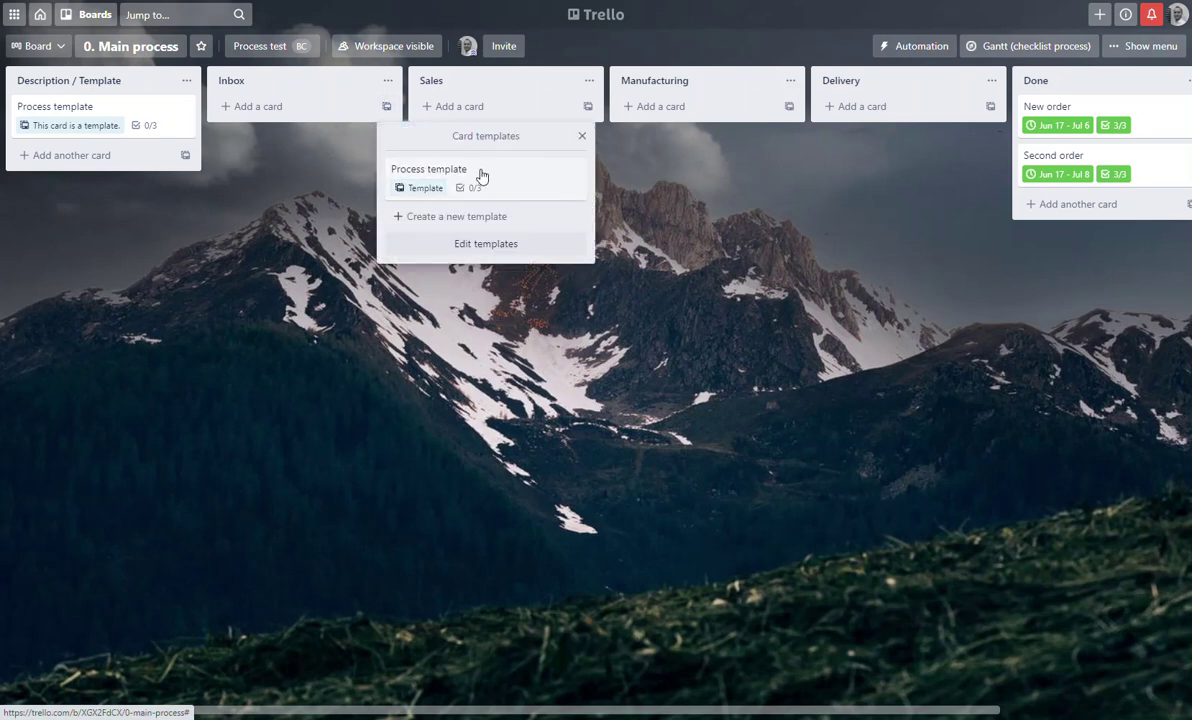
{"action": "left_click", "coordinate": [488, 184]}
{"action": "type", "text": "Thi"}
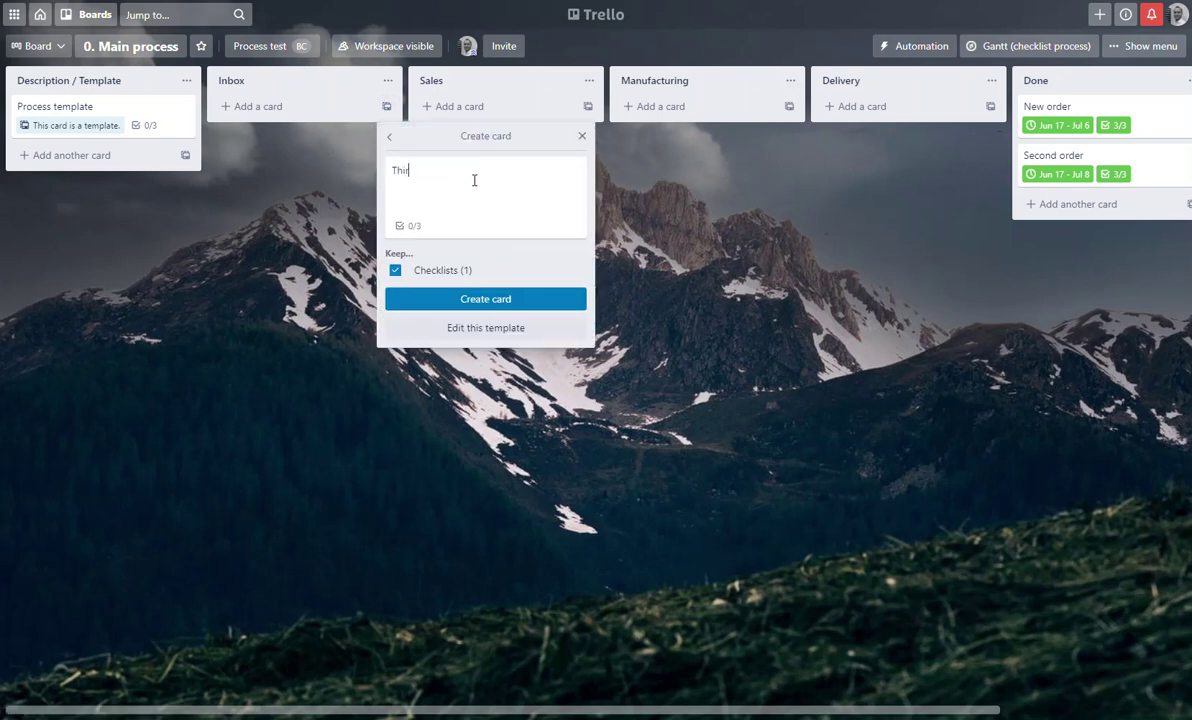
{"action": "left_click", "coordinate": [488, 298]}
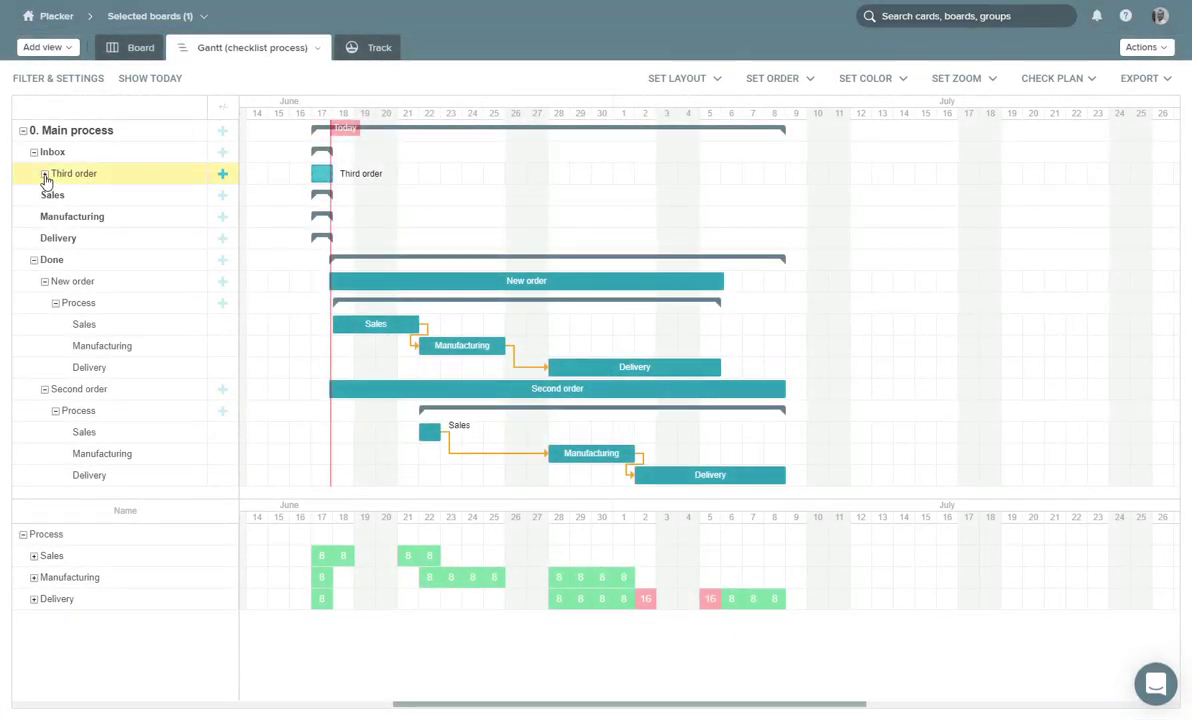
- In the checklist Gantt, link Third order's Sales, Manufacturing and Delivery items in sequence and schedule Sales for June 23–25
{"action": "left_click", "coordinate": [44, 174]}
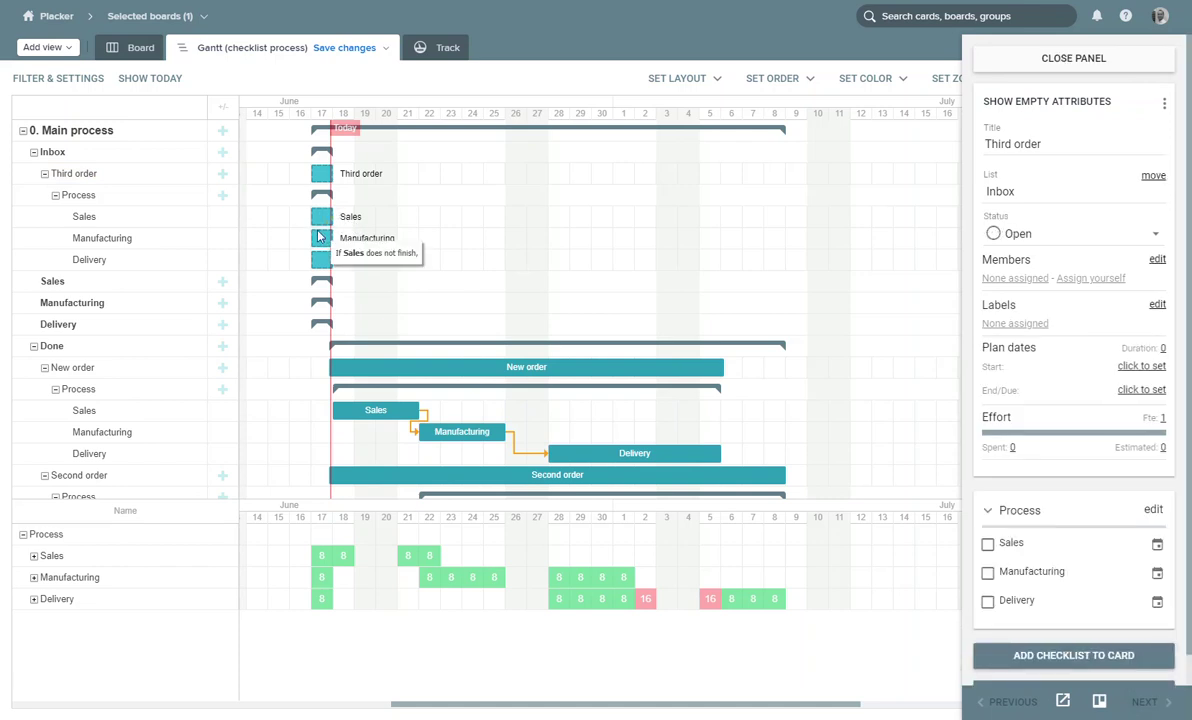
{"action": "left_click_drag", "start_coordinate": [341, 238], "coordinate": [336, 222]}
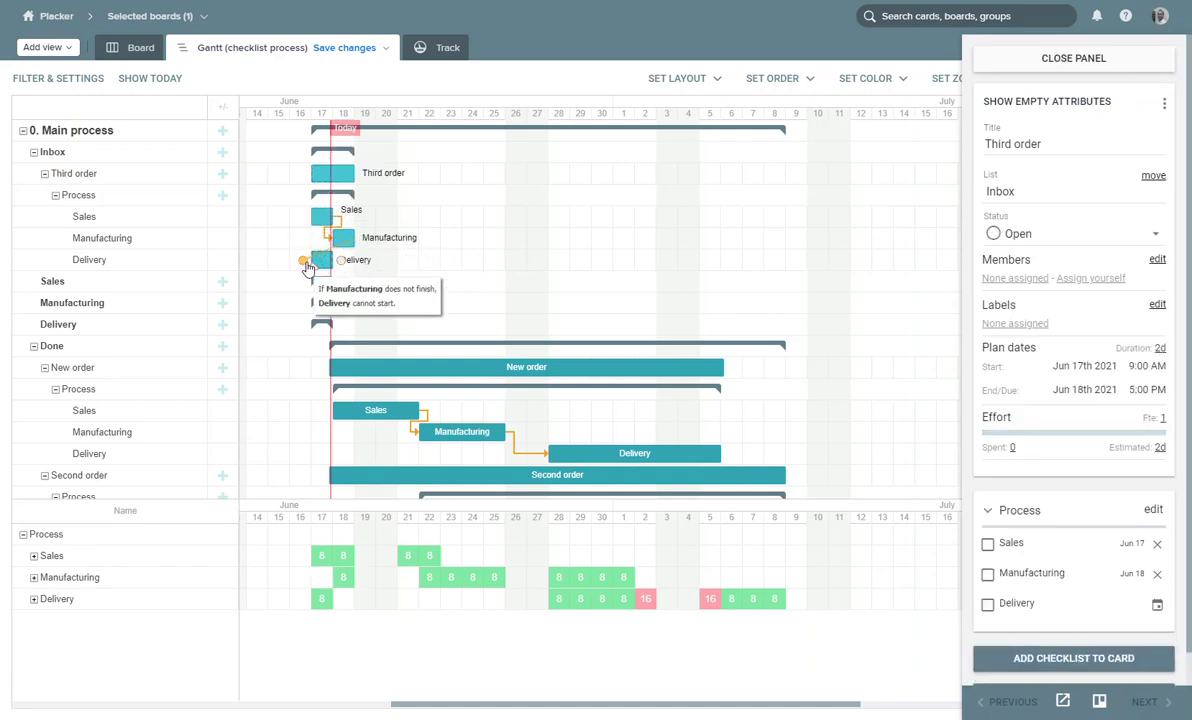
{"action": "left_click_drag", "start_coordinate": [330, 240], "coordinate": [484, 219]}
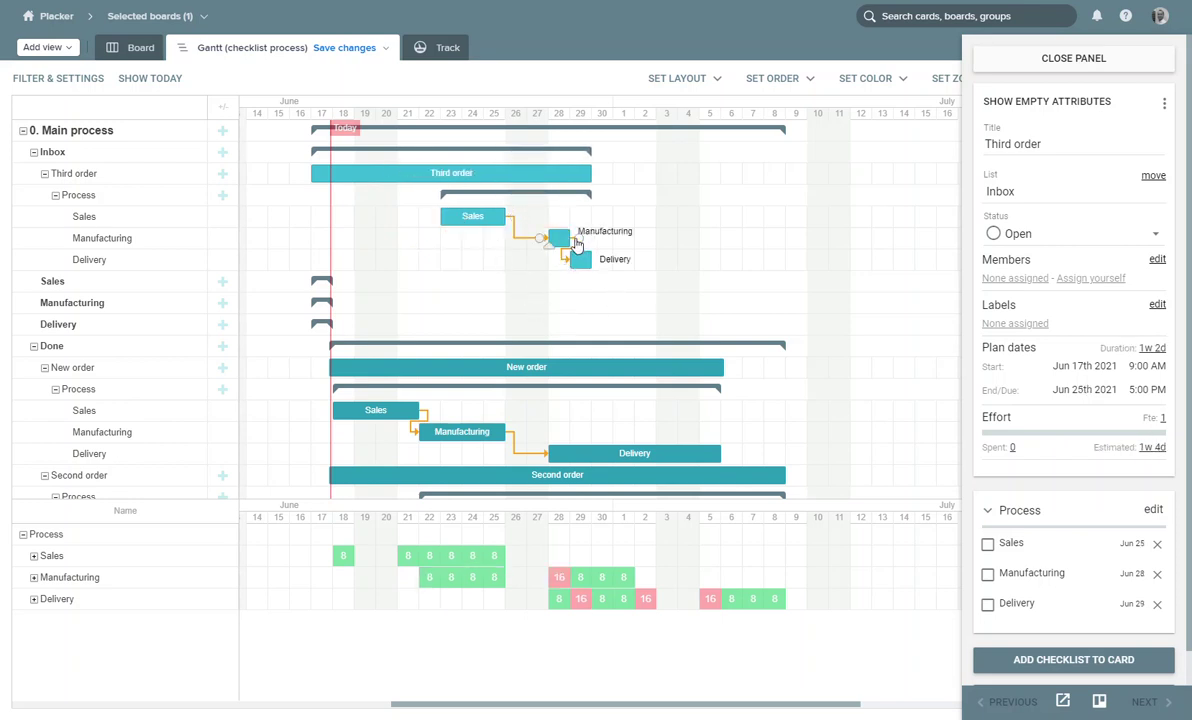
- Schedule Third order's Manufacturing item for July 2–9 and its Delivery item for July 12–16
{"action": "left_click_drag", "start_coordinate": [569, 238], "coordinate": [684, 240]}
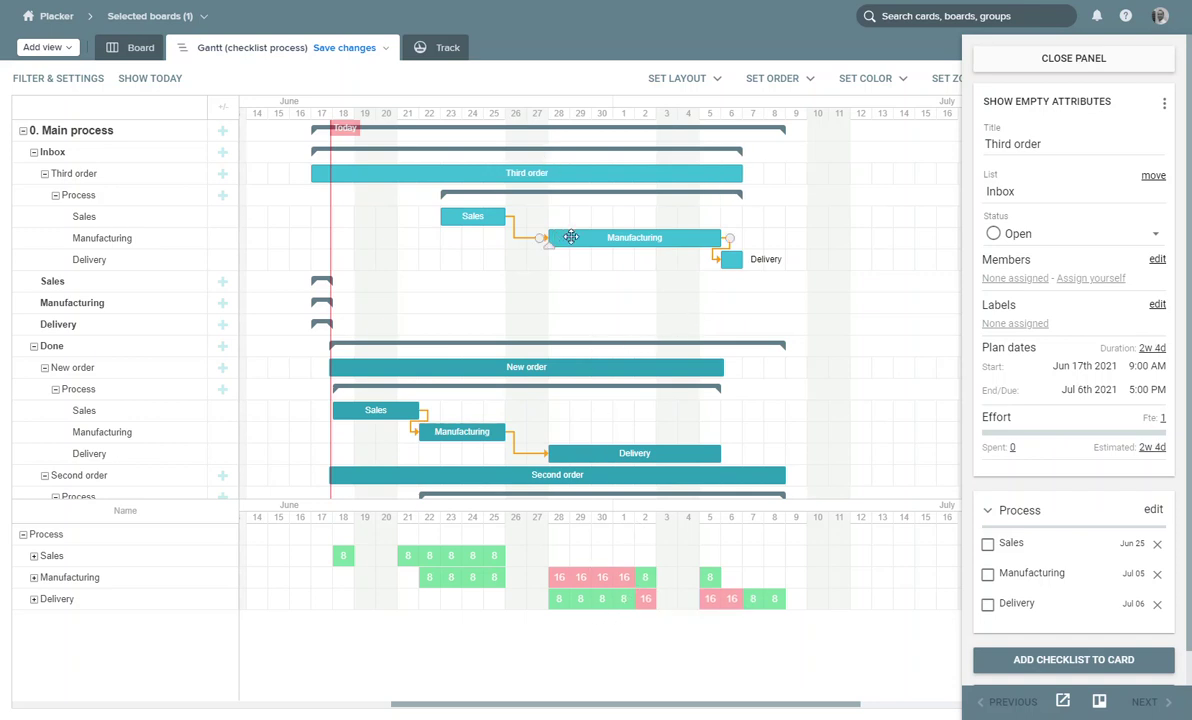
{"action": "left_click_drag", "start_coordinate": [571, 237], "coordinate": [657, 238]}
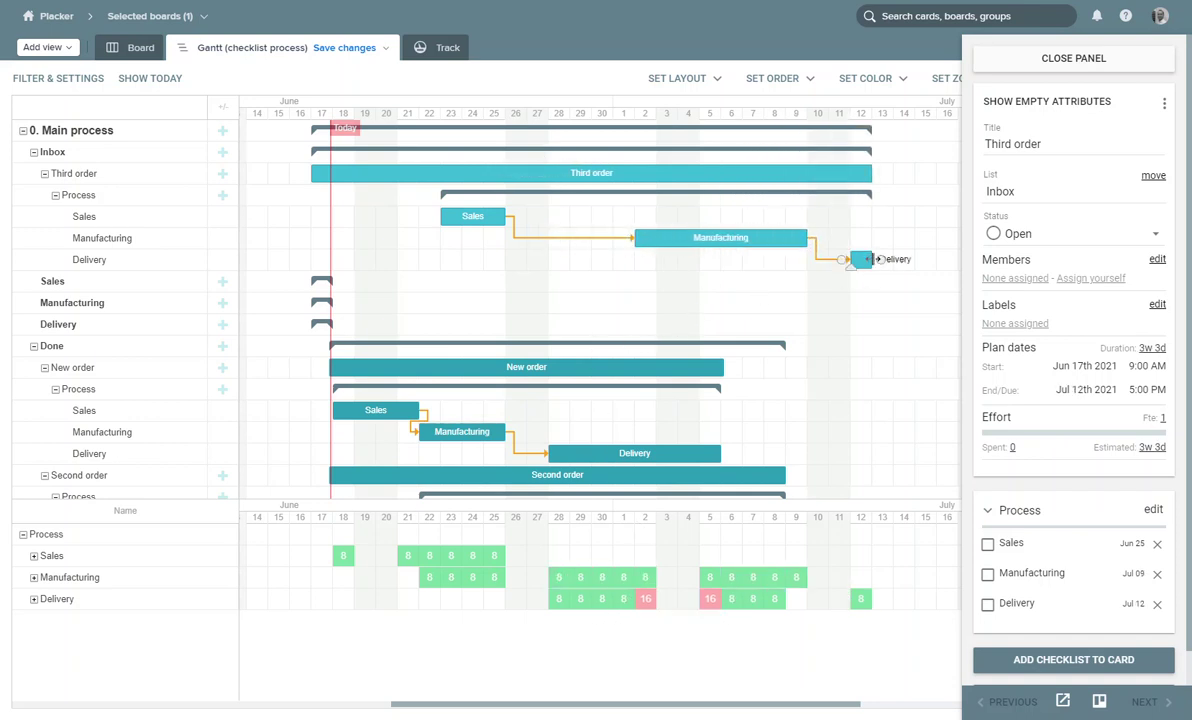
{"action": "left_click_drag", "start_coordinate": [878, 259], "coordinate": [955, 260]}
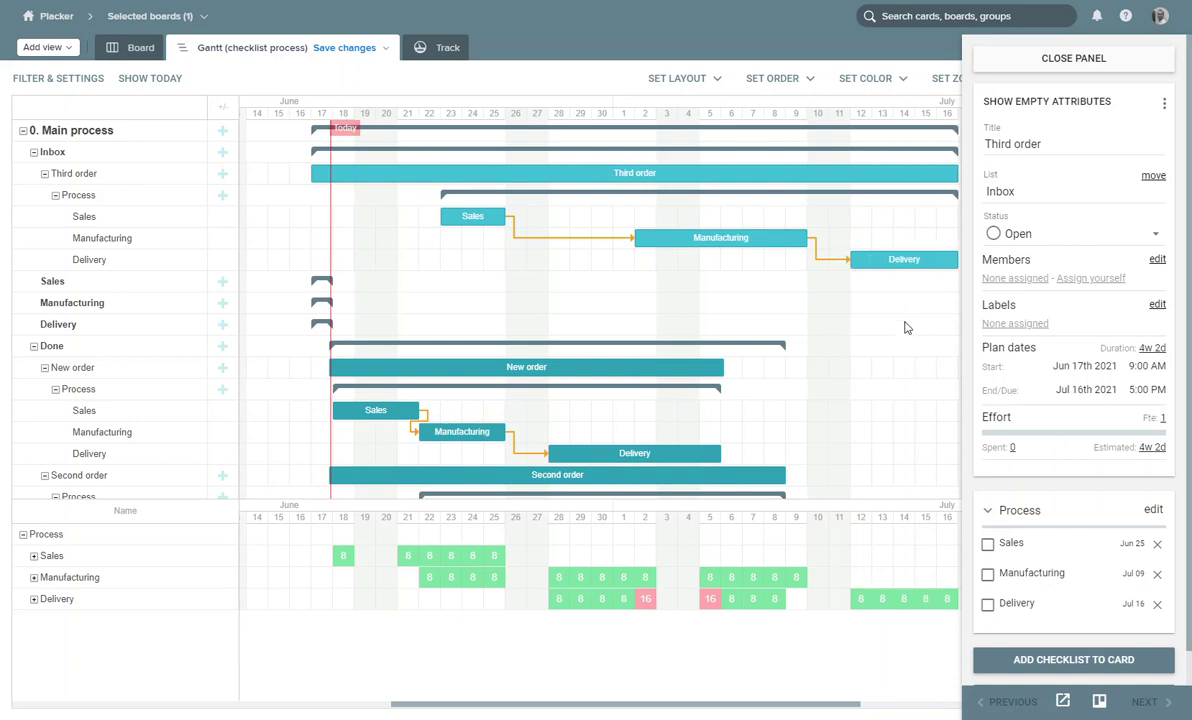
{"action": "scroll", "coordinate": [853, 334], "scroll_direction": "right", "scroll_amount": 2}
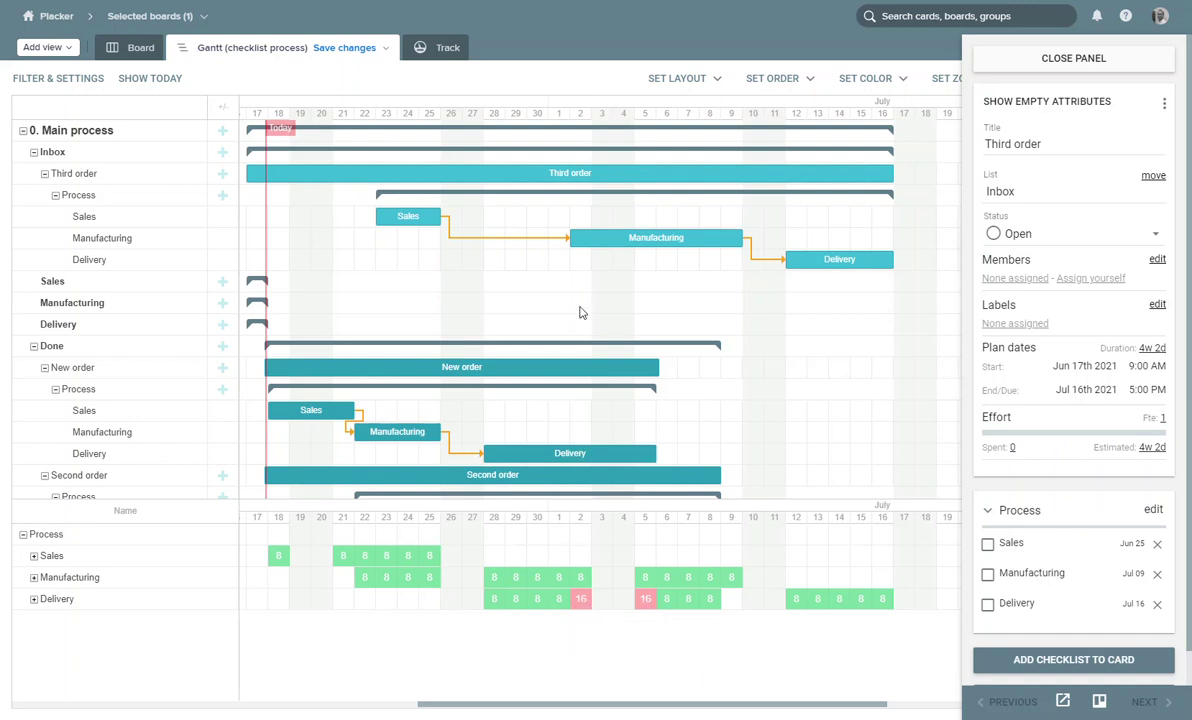
{"action": "left_click_drag", "start_coordinate": [513, 293], "coordinate": [644, 282]}
{"action": "left_click_drag", "start_coordinate": [513, 324], "coordinate": [487, 226]}
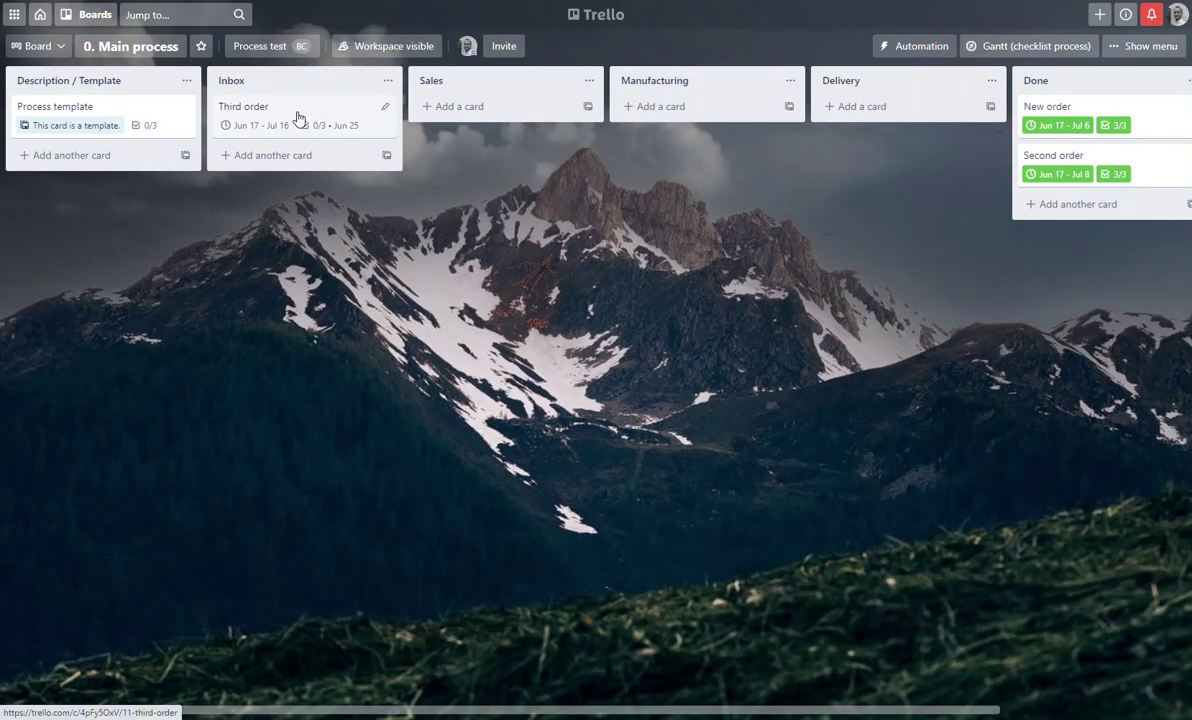
- Check the checklist dates on the Third order card in Trello and move the card from Inbox to Sales
{"action": "left_click", "coordinate": [296, 121]}
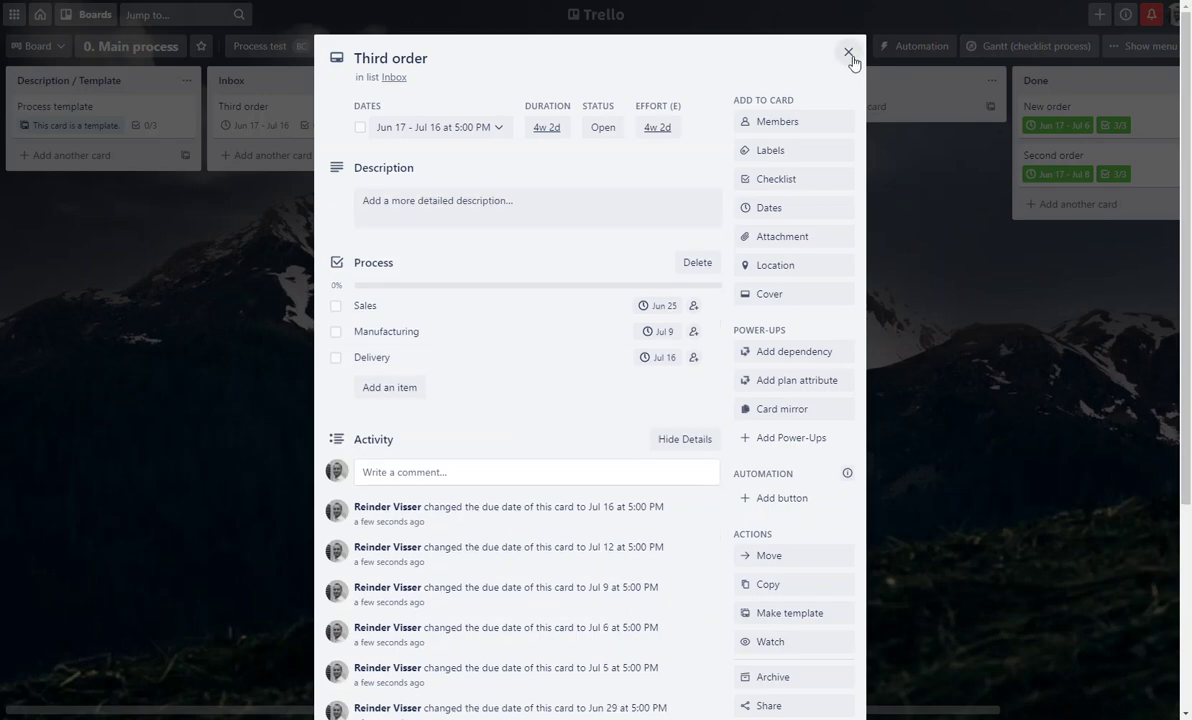
{"action": "left_click", "coordinate": [848, 52]}
{"action": "left_click_drag", "start_coordinate": [327, 112], "coordinate": [520, 105]}
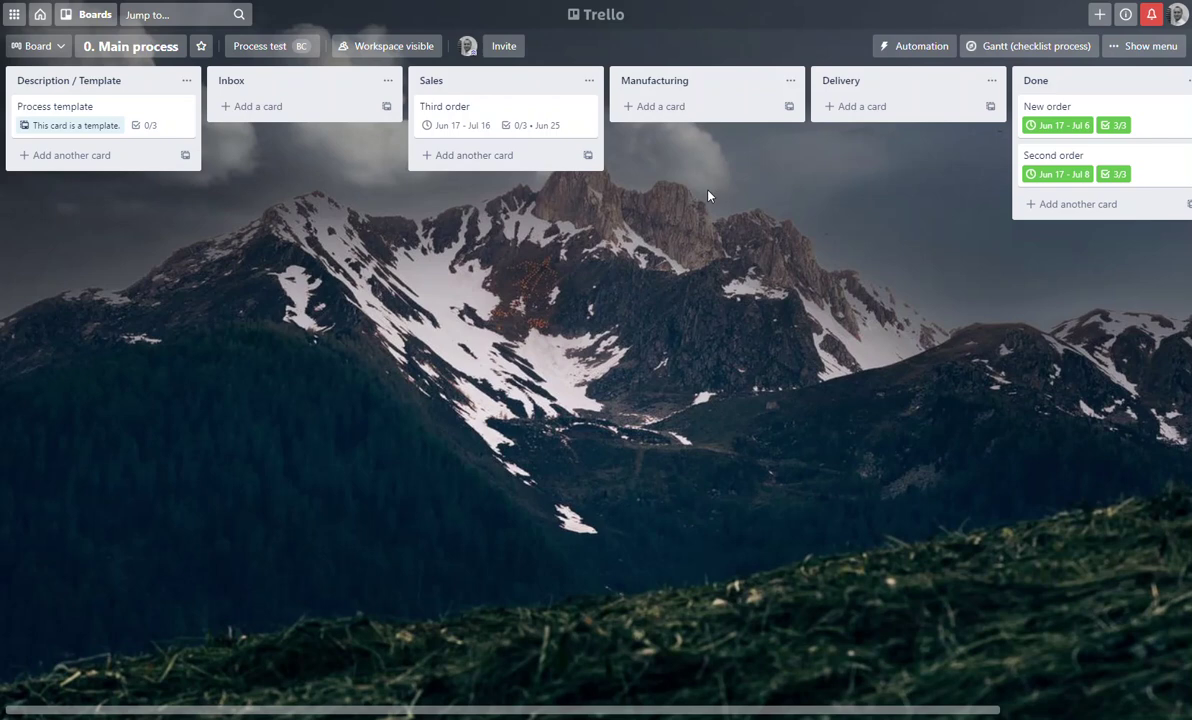
- Try to view the board mirror rules in the Projects by Placker settings and briefly open the Third order card
{"action": "left_click", "coordinate": [1140, 46]}
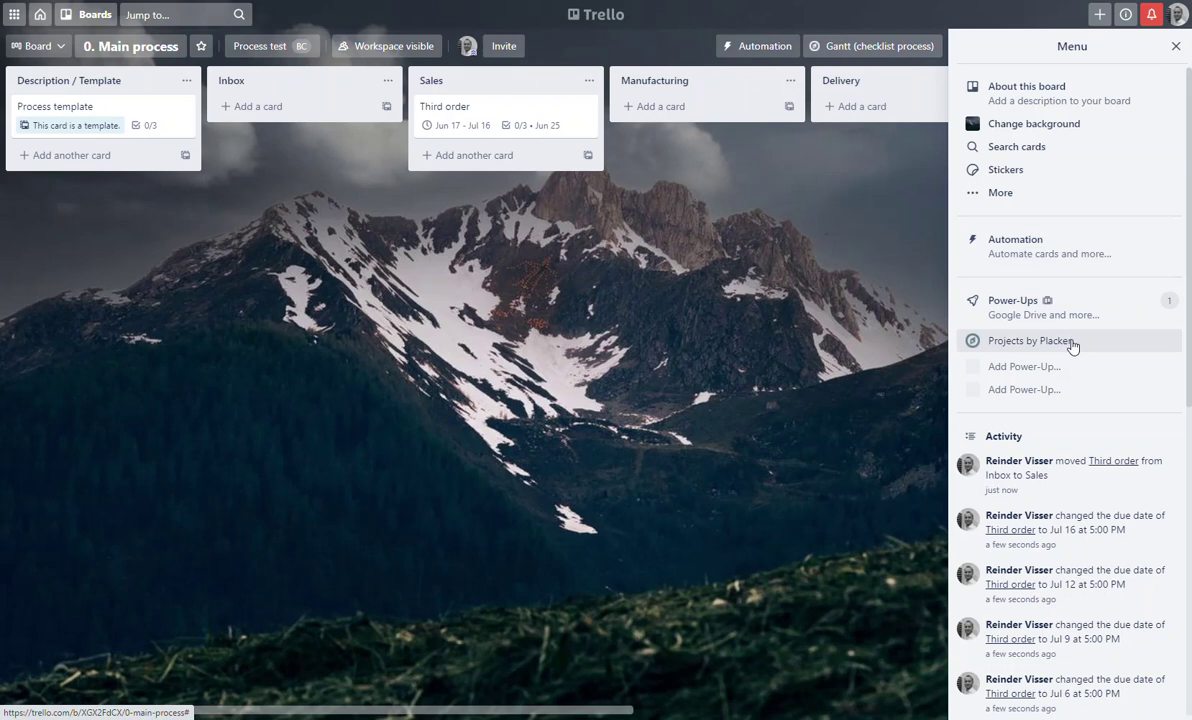
{"action": "left_click", "coordinate": [1040, 341]}
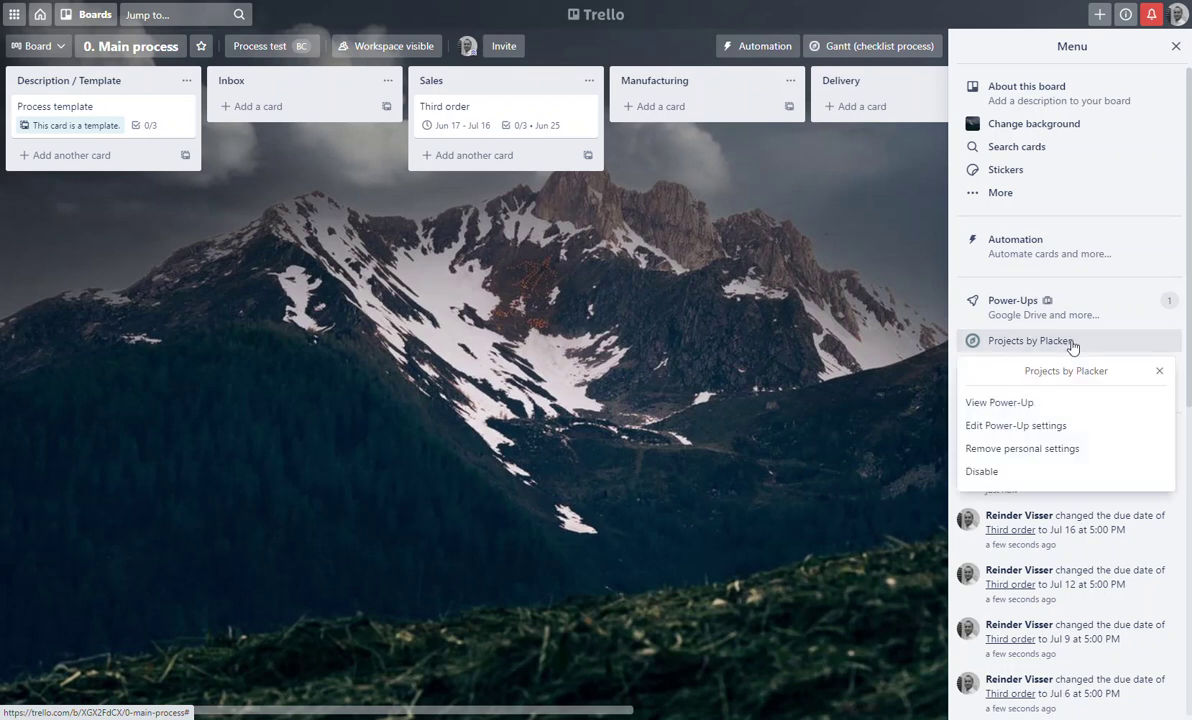
{"action": "left_click", "coordinate": [1065, 429]}
{"action": "left_click", "coordinate": [798, 373]}
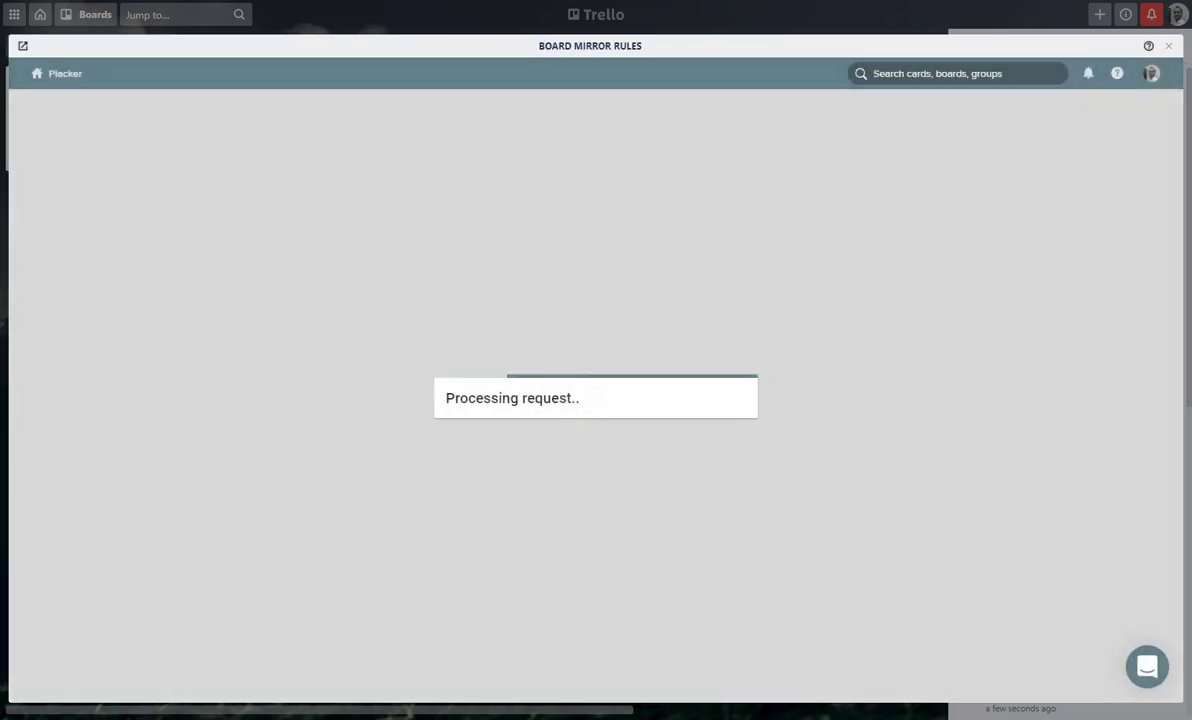
{"action": "left_click", "coordinate": [1168, 46]}
{"action": "left_click", "coordinate": [536, 121]}
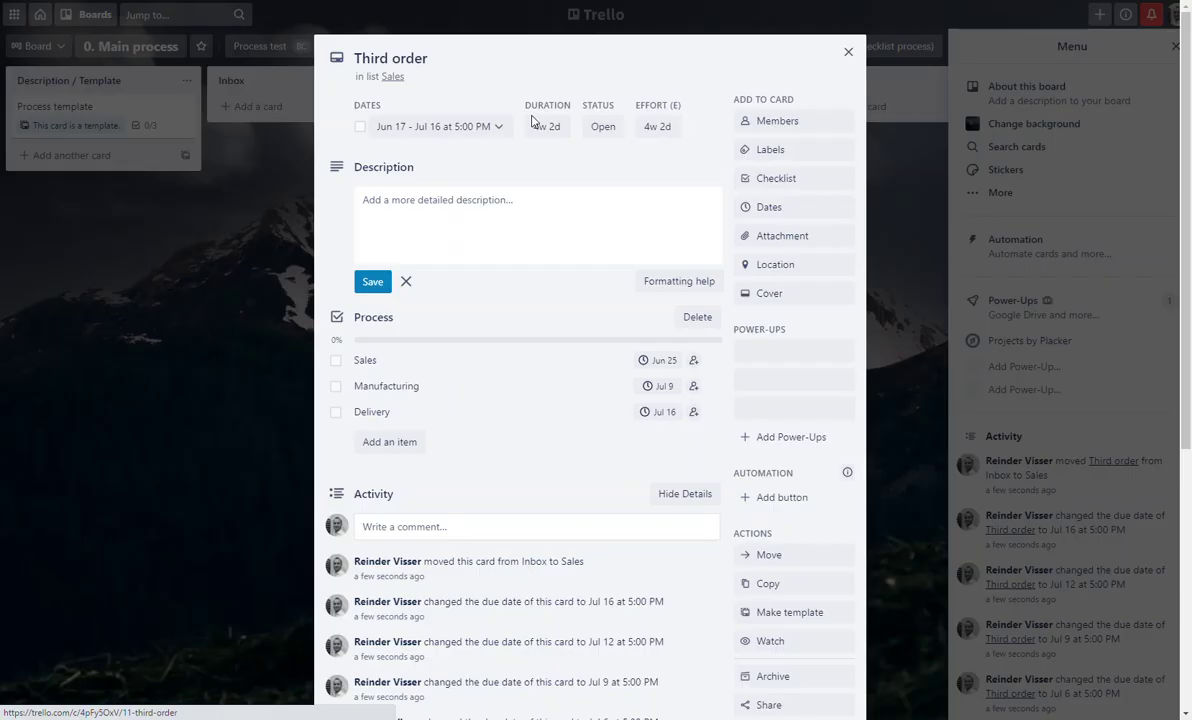
{"action": "left_click", "coordinate": [880, 311]}
{"action": "left_click", "coordinate": [205, 355]}
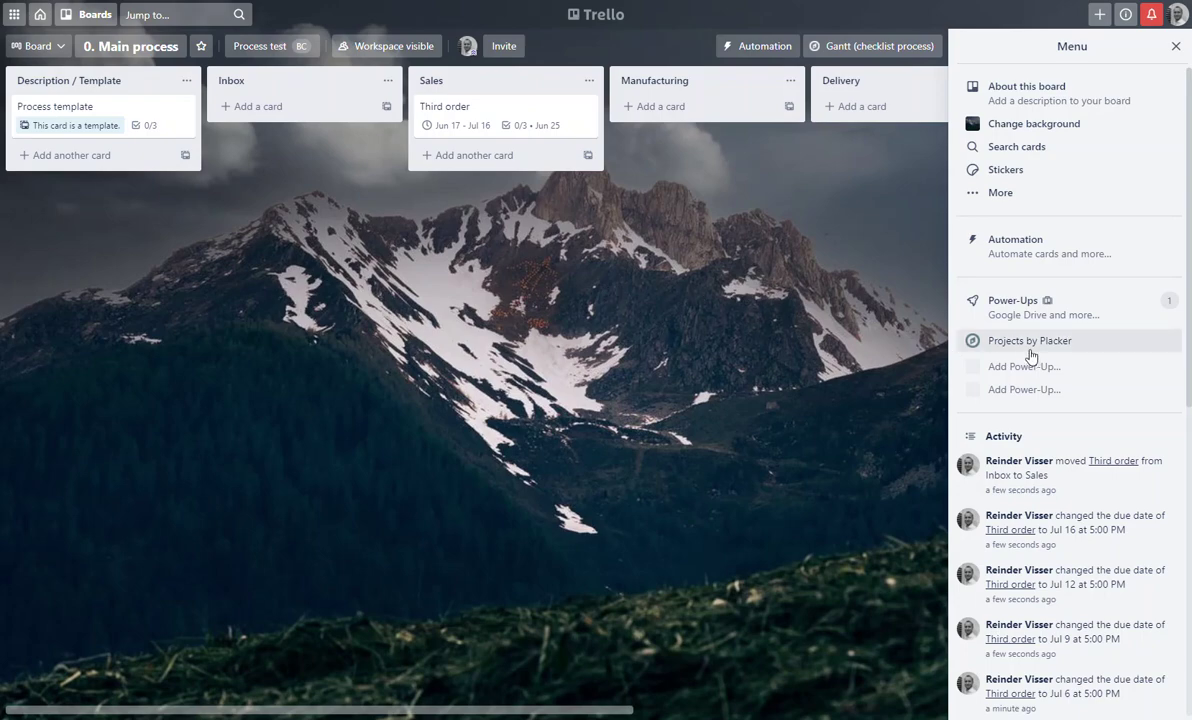
- Open the Projects by Placker board mirror rules and examine the rule for the Manufacturing checklist item
{"action": "left_click", "coordinate": [962, 342]}
{"action": "left_click", "coordinate": [1051, 426]}
{"action": "left_click", "coordinate": [799, 373]}
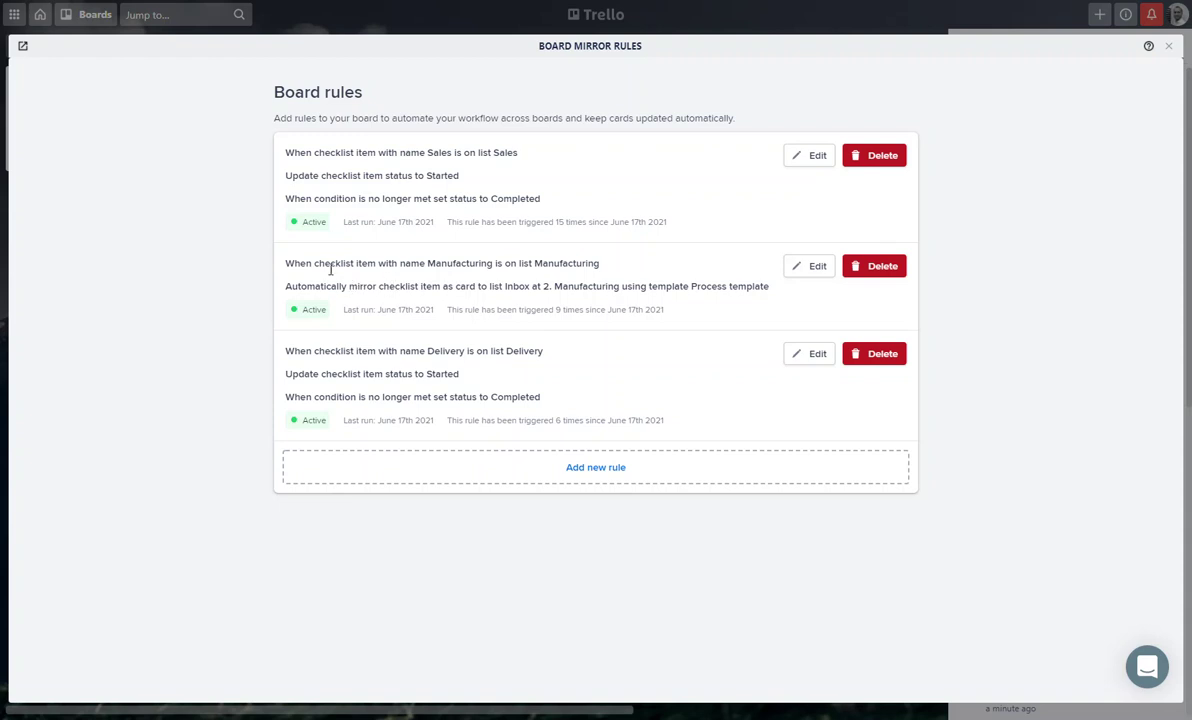
{"action": "left_click_drag", "start_coordinate": [700, 314], "coordinate": [436, 263]}
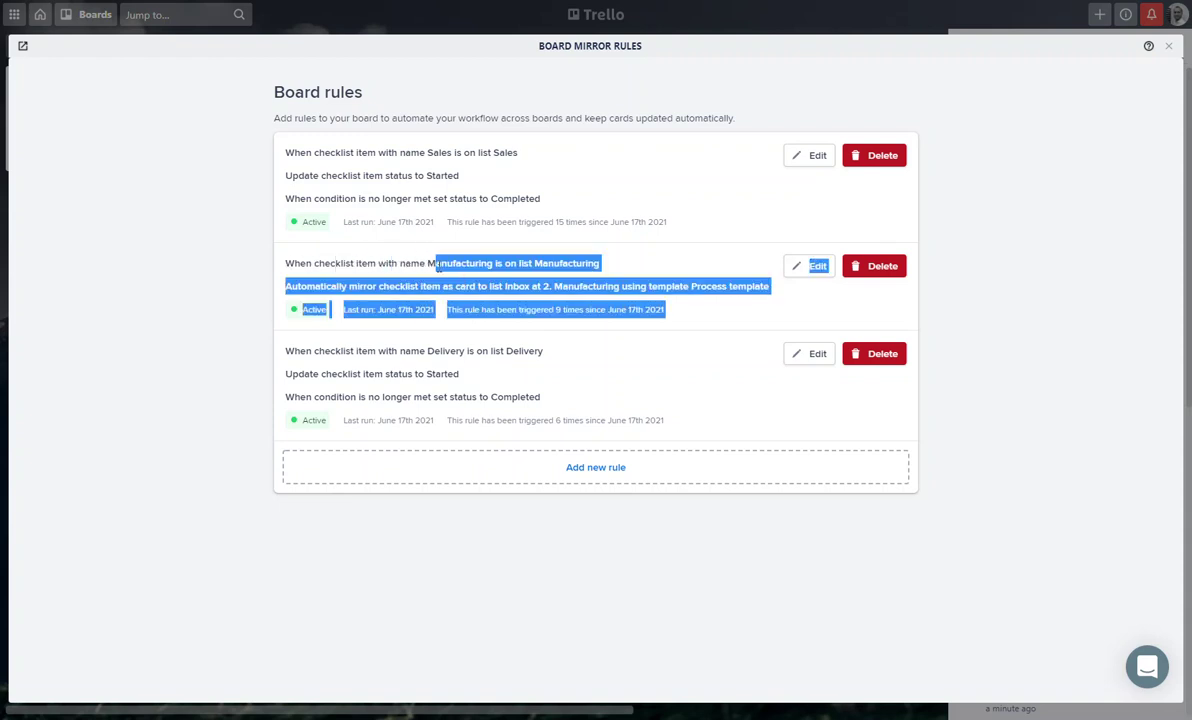
{"action": "left_click", "coordinate": [686, 300]}
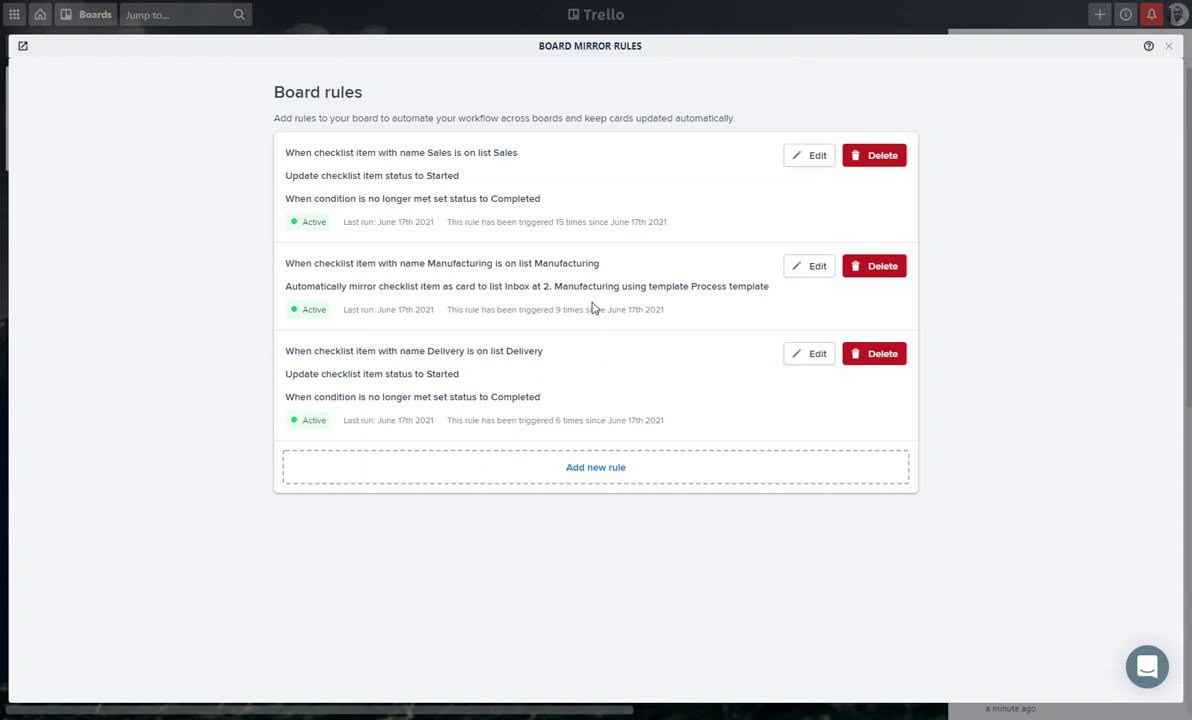
{"action": "left_click", "coordinate": [1168, 46]}
- Move the Third order card from Sales to Manufacturing and open it to inspect its Process checklist
{"action": "left_click_drag", "start_coordinate": [595, 276], "coordinate": [490, 298]}
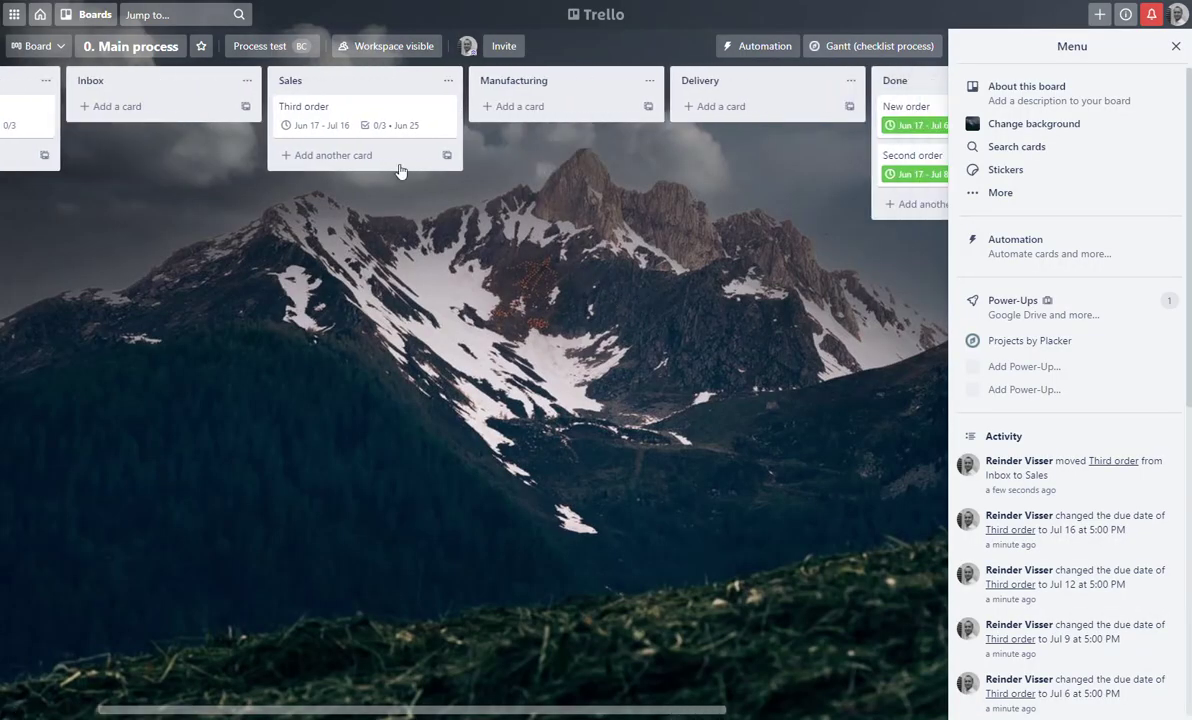
{"action": "left_click_drag", "start_coordinate": [367, 114], "coordinate": [566, 108]}
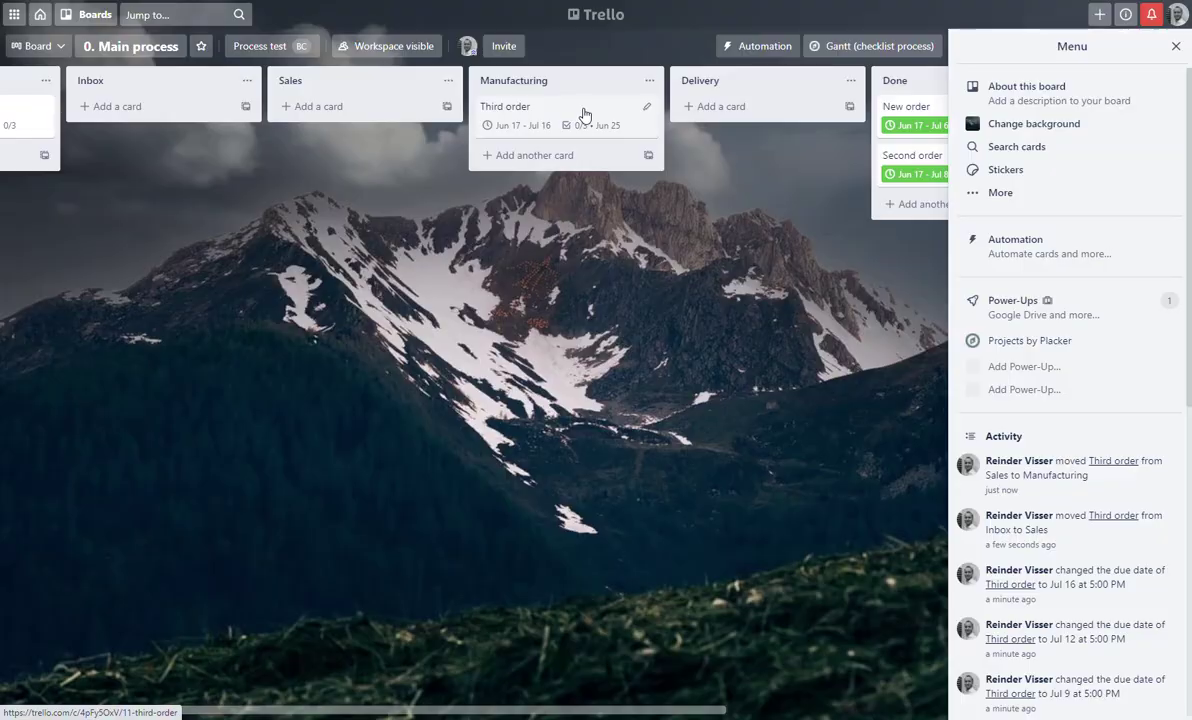
{"action": "left_click", "coordinate": [585, 114]}
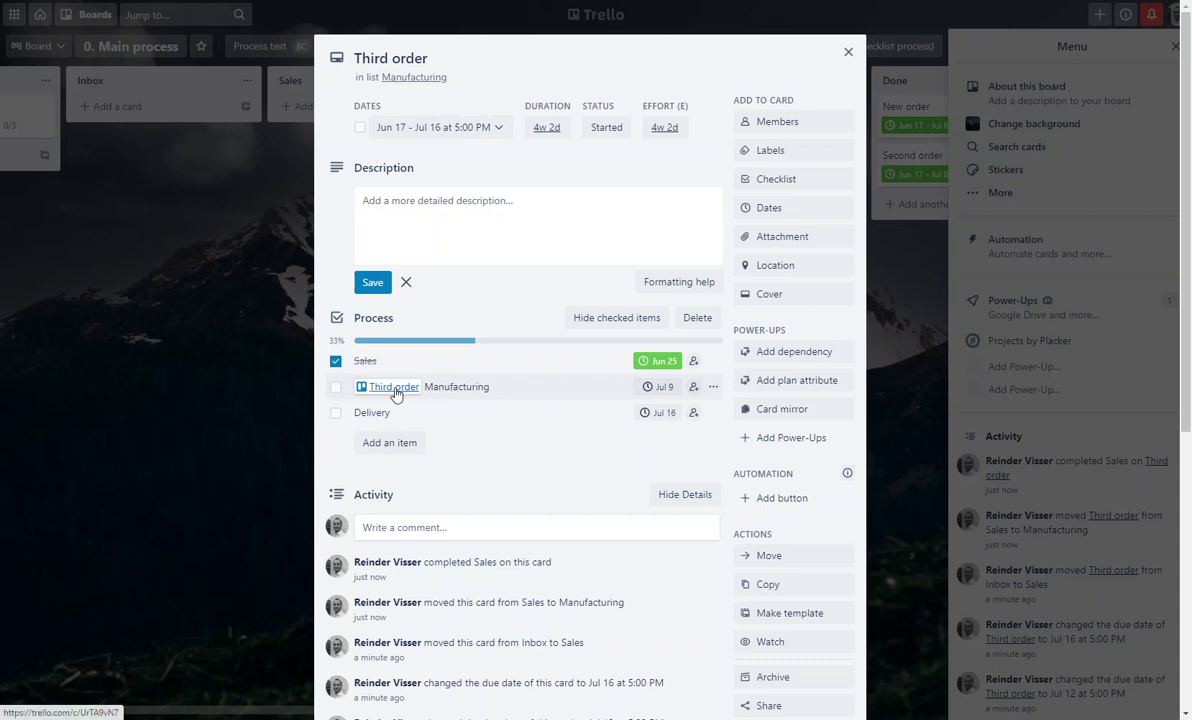
- Open the mirrored Third order card from the Manufacturing checklist item and move it from Inbox to Cut on the 2. Manufacturing board
{"action": "left_click", "coordinate": [396, 394]}
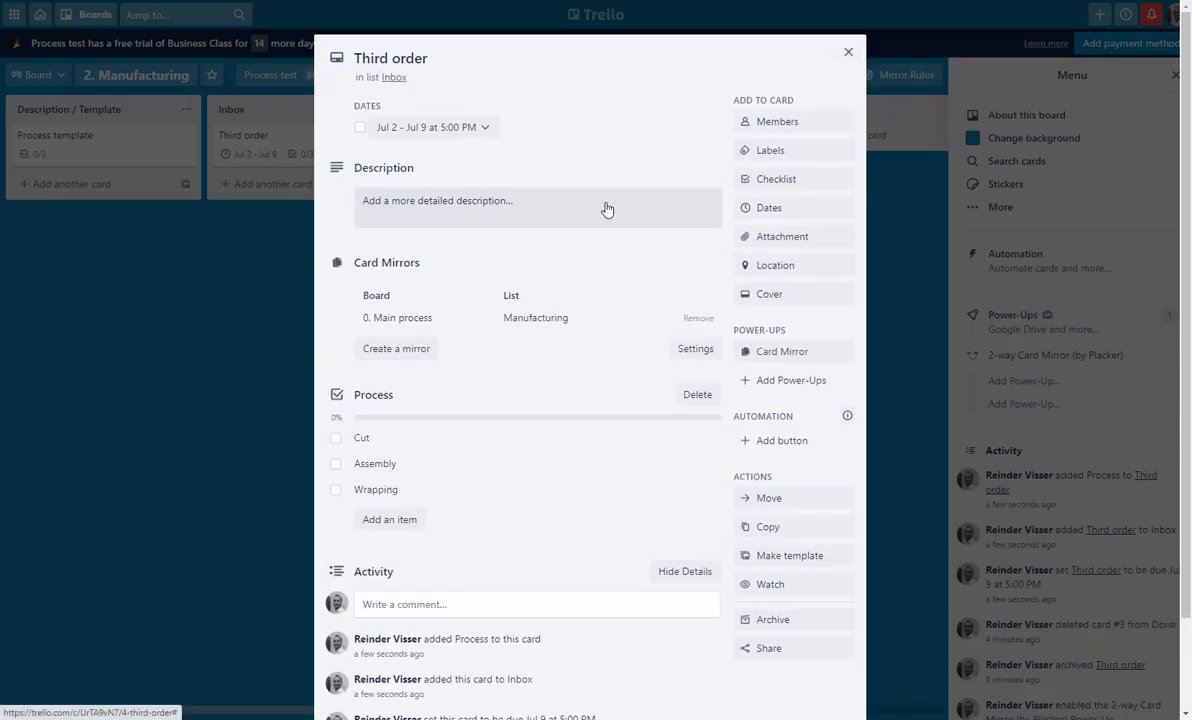
{"action": "left_click", "coordinate": [846, 54]}
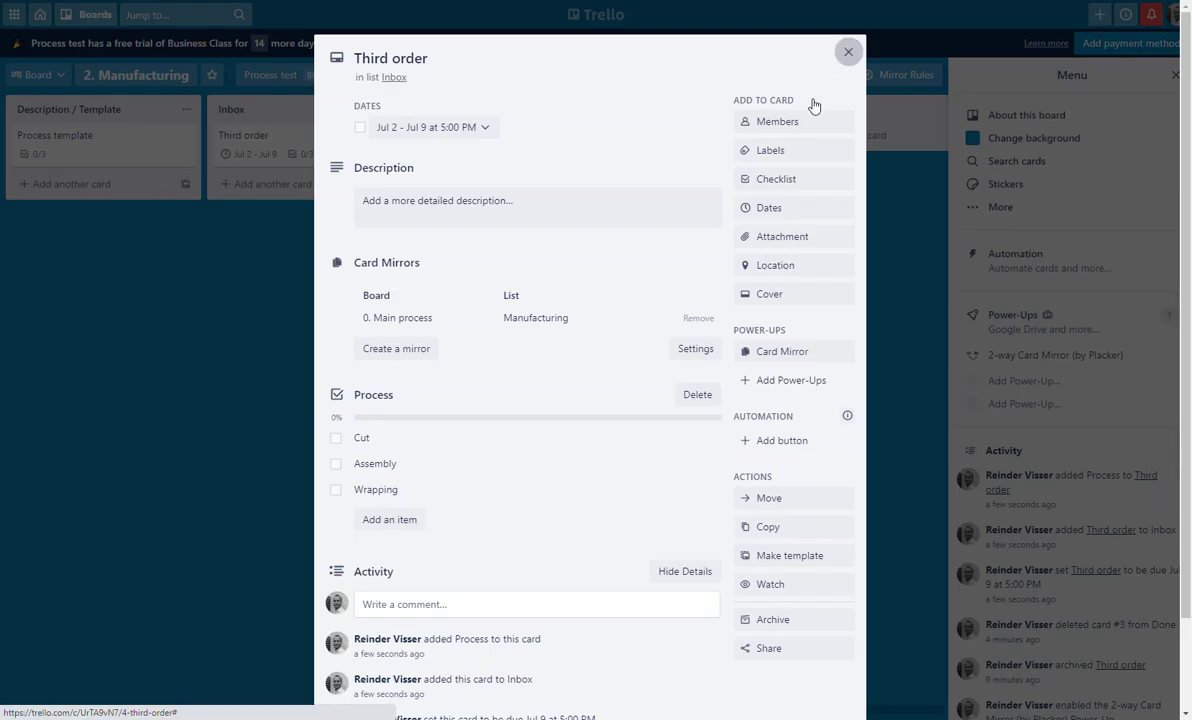
{"action": "left_click_drag", "start_coordinate": [235, 148], "coordinate": [428, 149]}
- Move the Third order card from Cut through Wait for assembly, Assembly, Wait for wrapping and Wrapping to Done
{"action": "scroll", "coordinate": [551, 293], "scroll_direction": "right", "scroll_amount": 2}
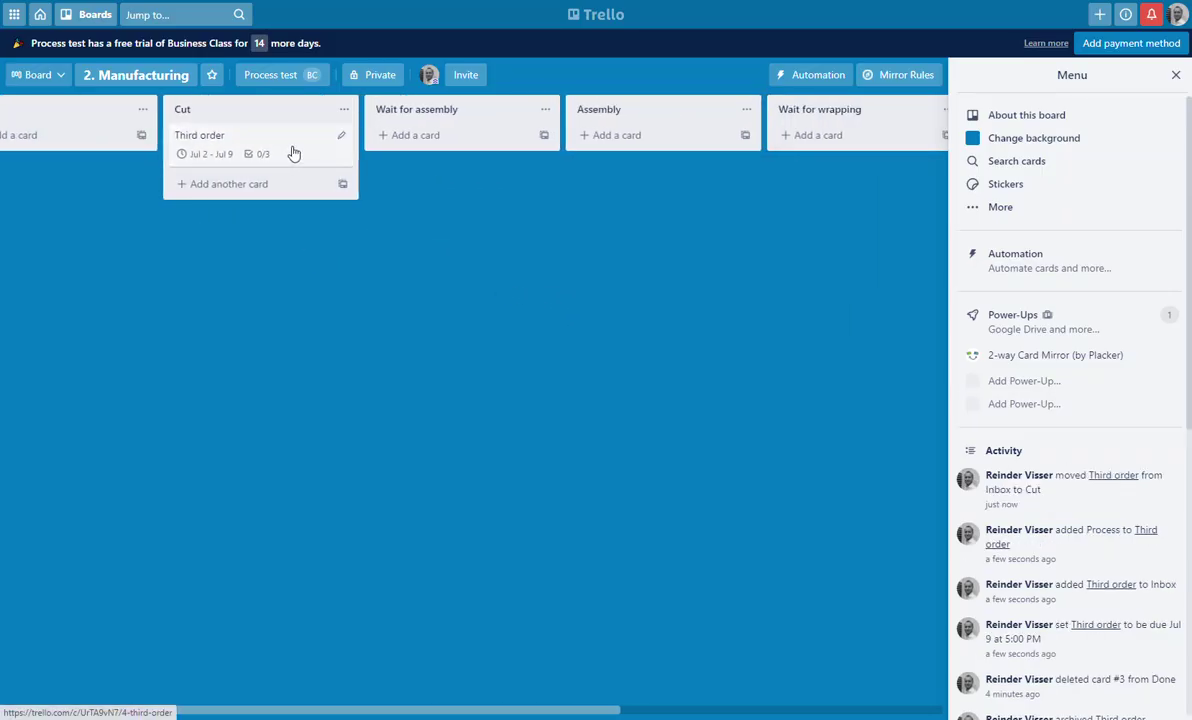
{"action": "left_click_drag", "start_coordinate": [295, 153], "coordinate": [470, 200]}
{"action": "scroll", "coordinate": [663, 274], "scroll_direction": "right", "scroll_amount": 2}
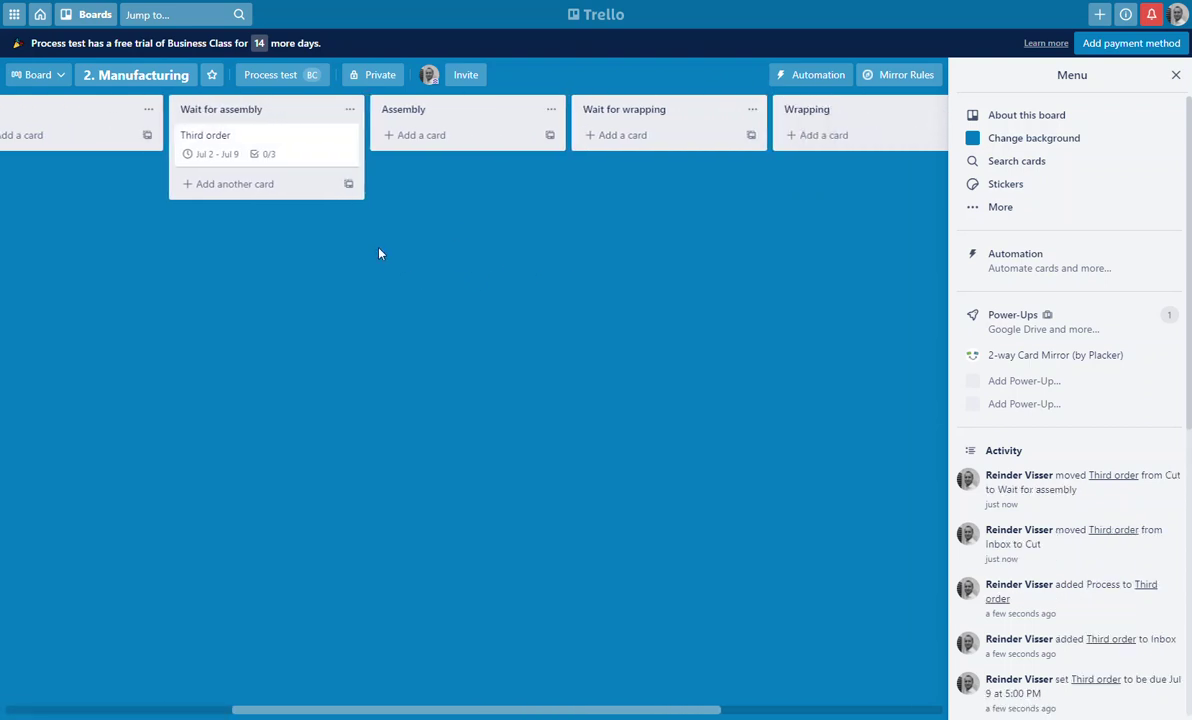
{"action": "left_click_drag", "start_coordinate": [298, 141], "coordinate": [478, 130]}
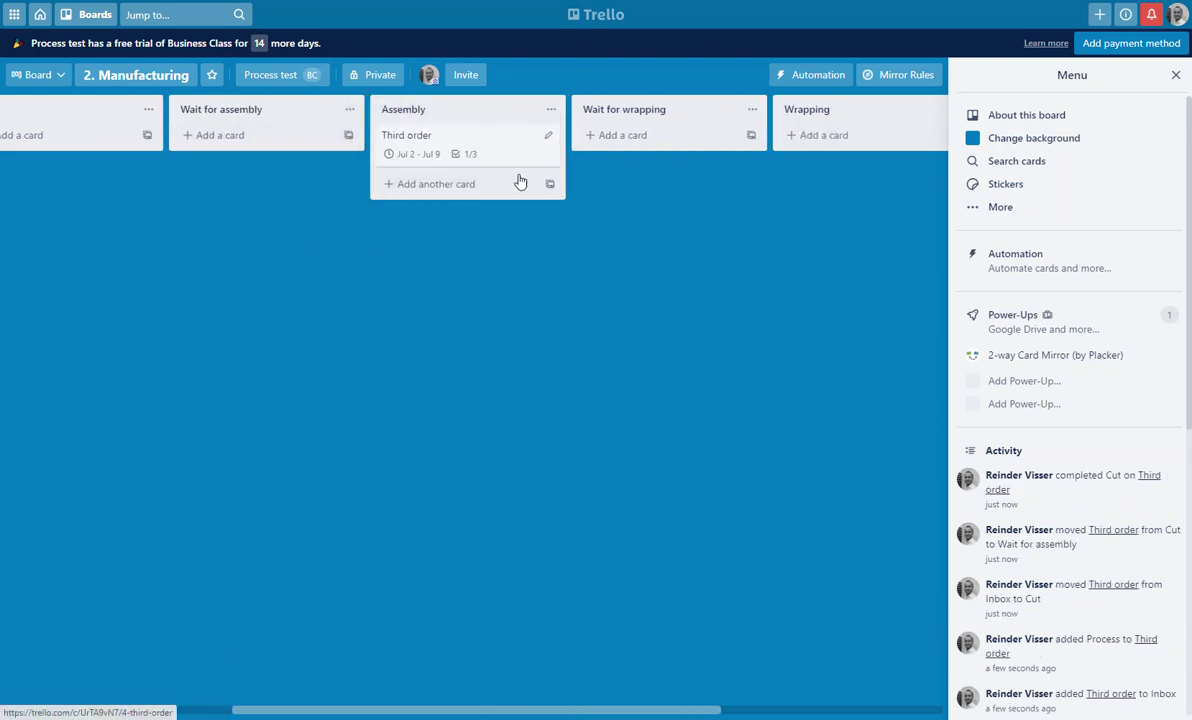
{"action": "scroll", "coordinate": [642, 241], "scroll_direction": "right", "scroll_amount": 2}
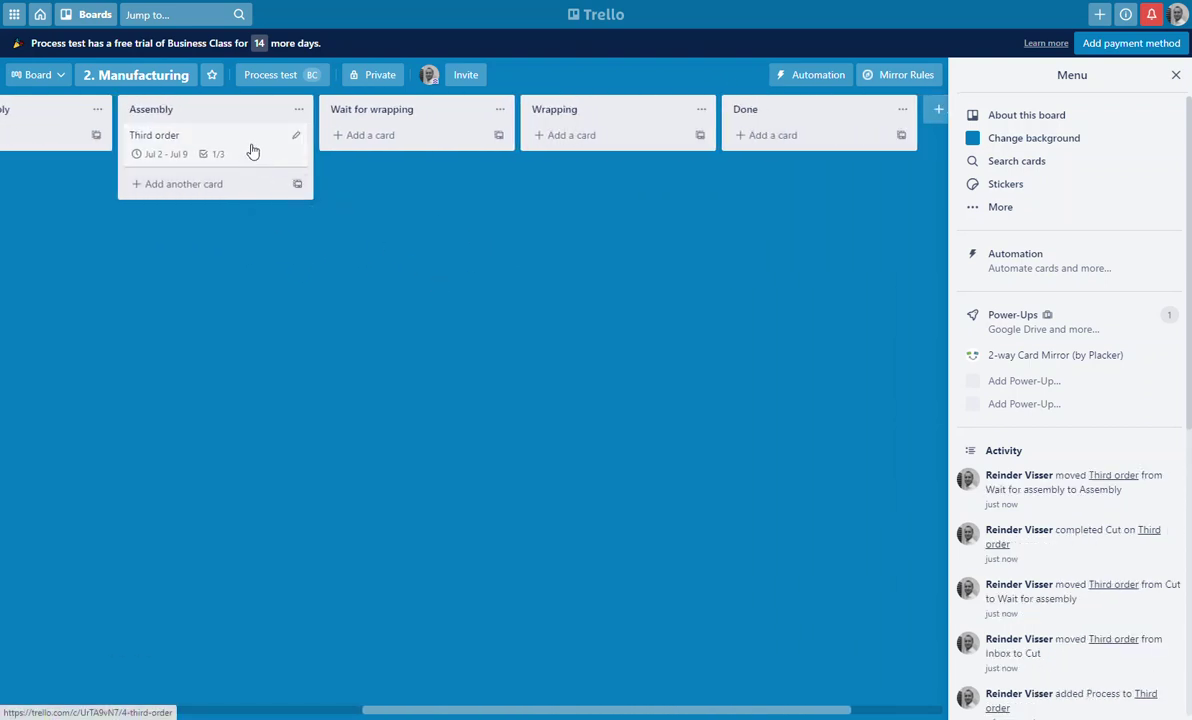
{"action": "left_click_drag", "start_coordinate": [253, 150], "coordinate": [400, 145]}
{"action": "left_click_drag", "start_coordinate": [718, 317], "coordinate": [490, 314]}
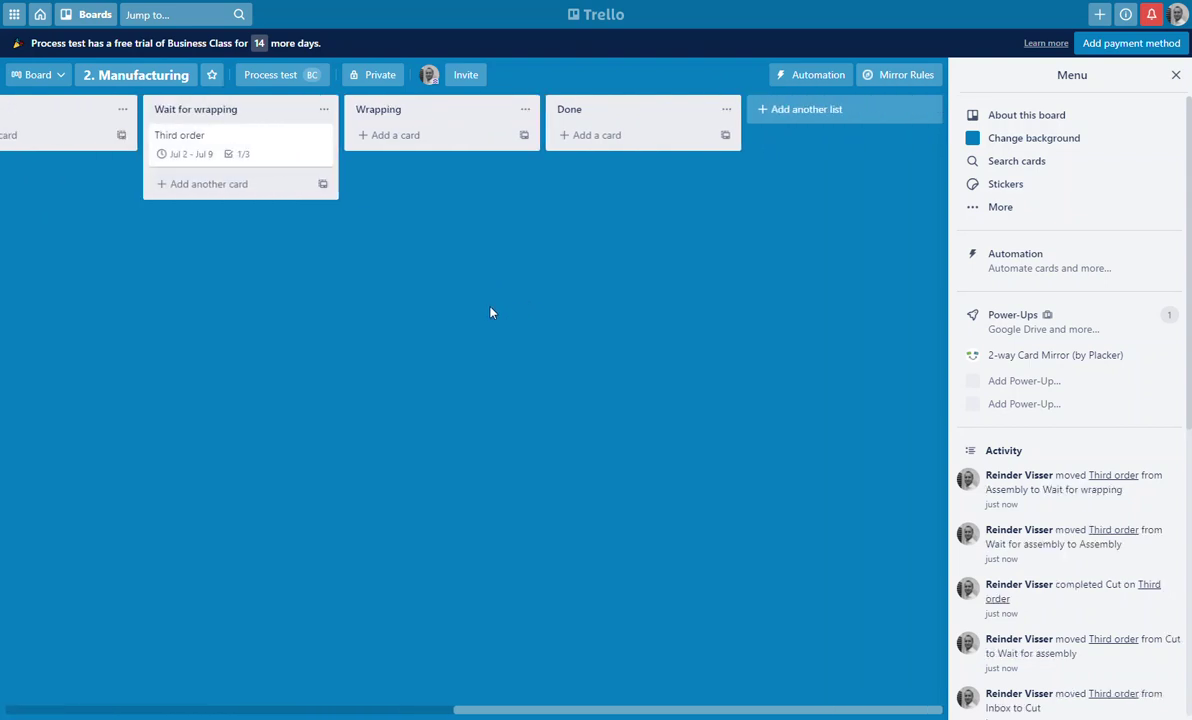
{"action": "left_click_drag", "start_coordinate": [284, 150], "coordinate": [678, 175]}
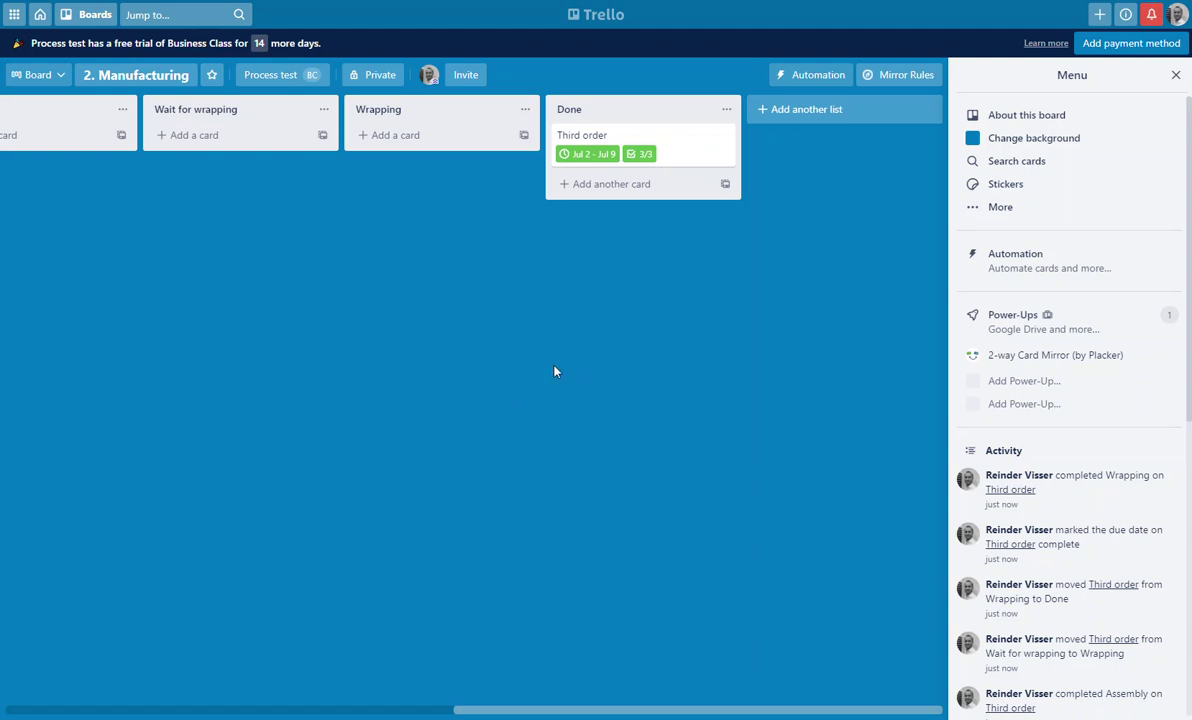
- Open the finished Third order card and follow its mirror to 0. Main process to check the Process checklist there
{"action": "left_click_drag", "start_coordinate": [515, 340], "coordinate": [620, 330]}
{"action": "left_click", "coordinate": [775, 160]}
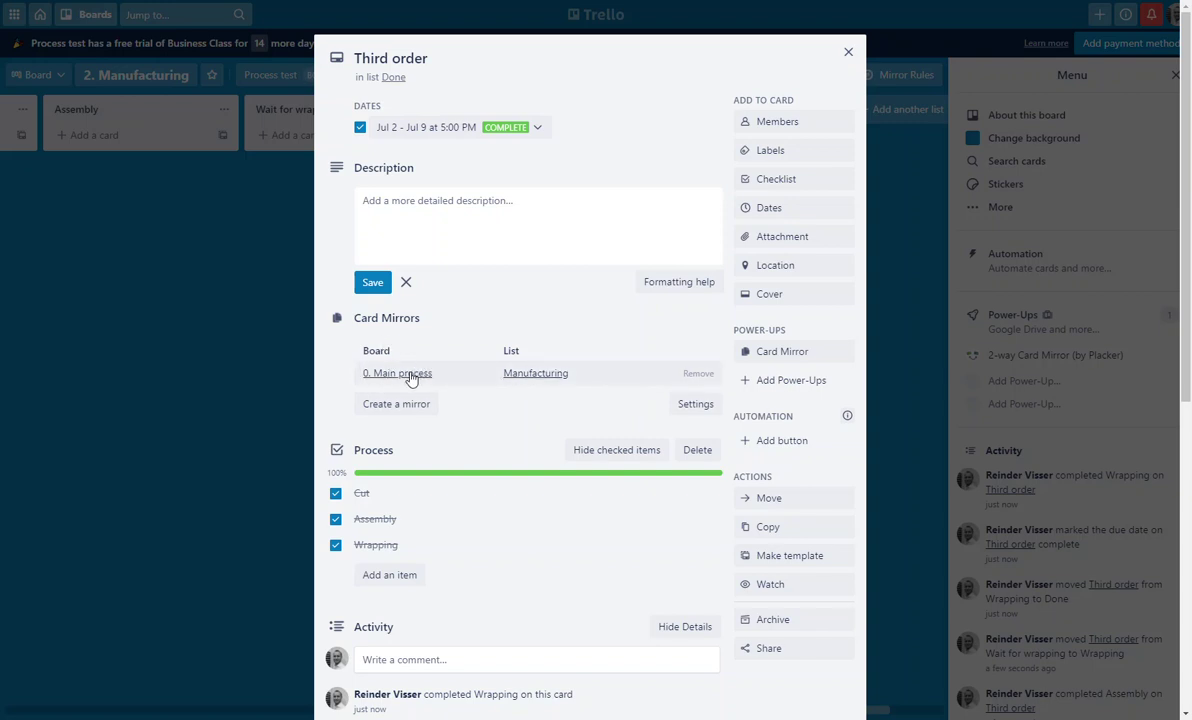
{"action": "left_click", "coordinate": [410, 376]}
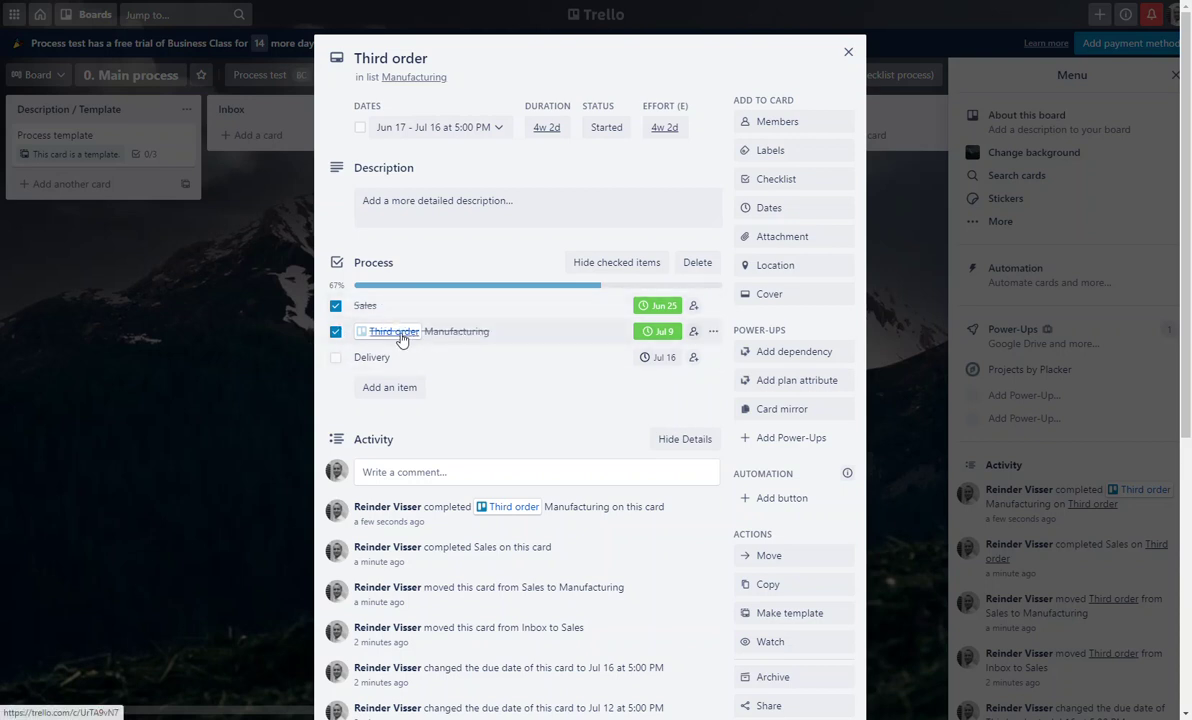
{"action": "left_click", "coordinate": [215, 350]}
- Move the Third order card on the main process board from Manufacturing to Delivery and on to Done
{"action": "left_click_drag", "start_coordinate": [577, 377], "coordinate": [277, 377]}
{"action": "left_click_drag", "start_coordinate": [394, 152], "coordinate": [580, 130]}
{"action": "left_click_drag", "start_coordinate": [607, 272], "coordinate": [497, 272]}
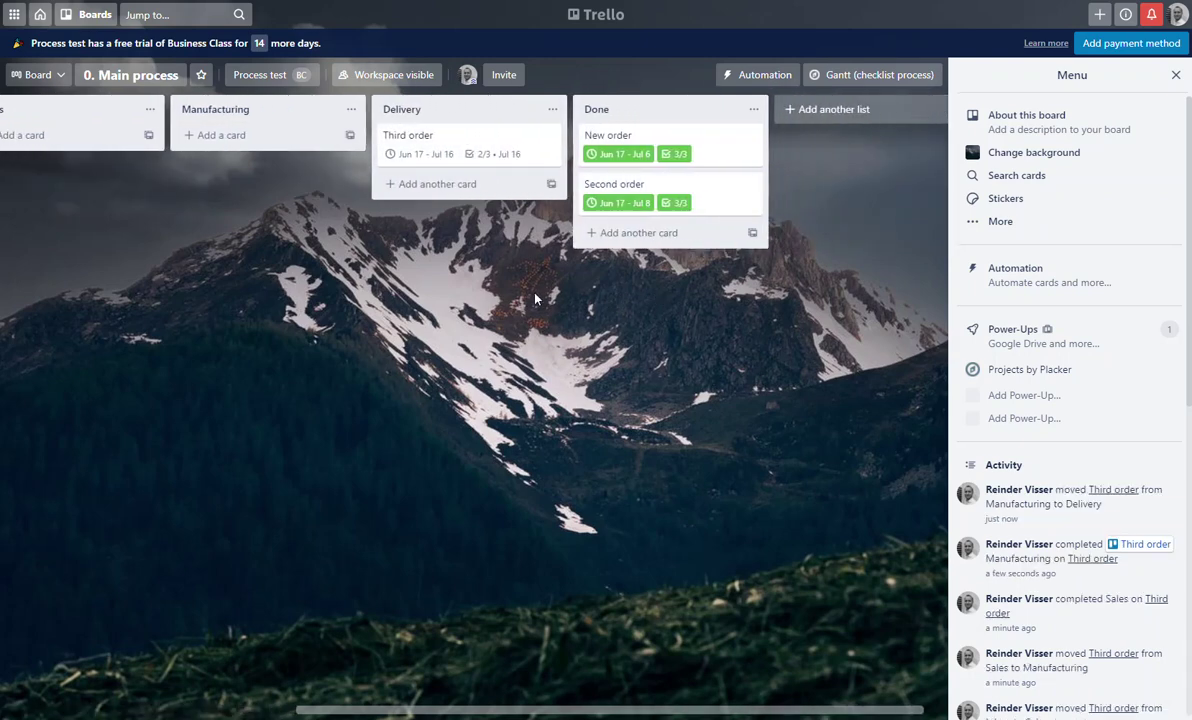
{"action": "left_click_drag", "start_coordinate": [479, 150], "coordinate": [684, 258]}
{"action": "left_click_drag", "start_coordinate": [352, 476], "coordinate": [488, 502]}
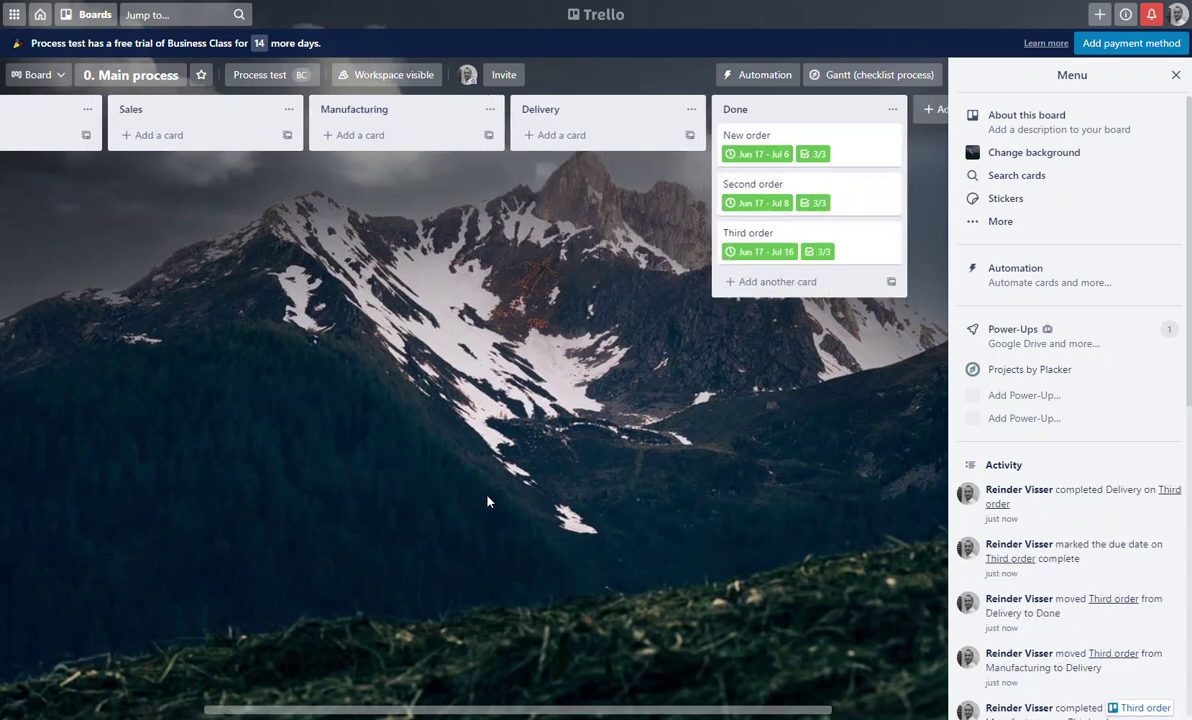